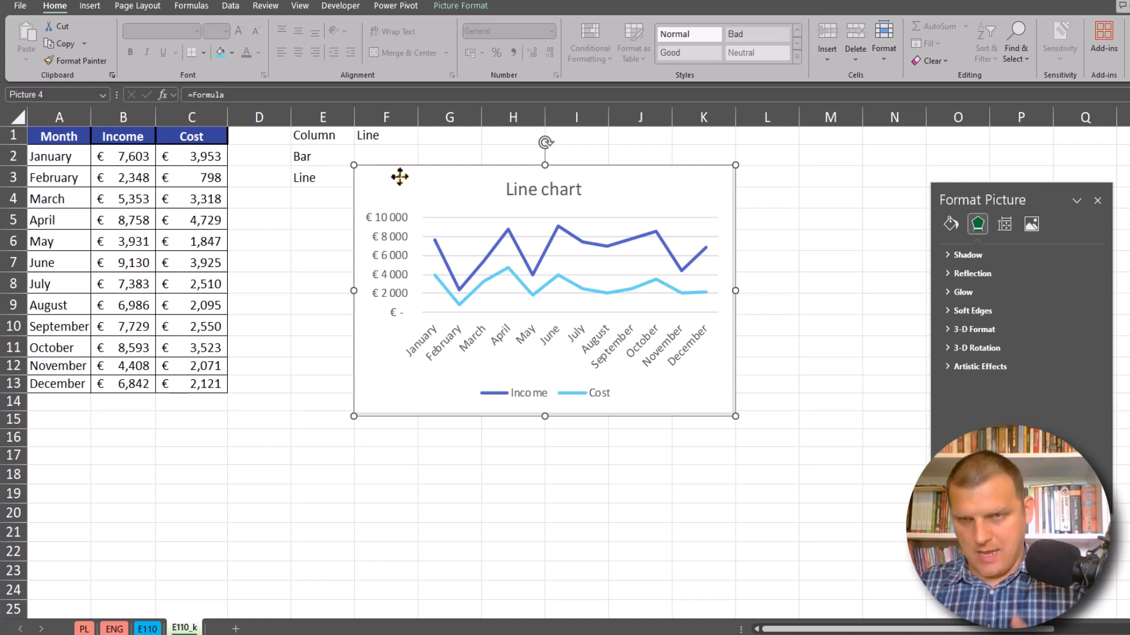
Delete the line chart picture beside the table and go to the E110 sheet.
key(Delete)
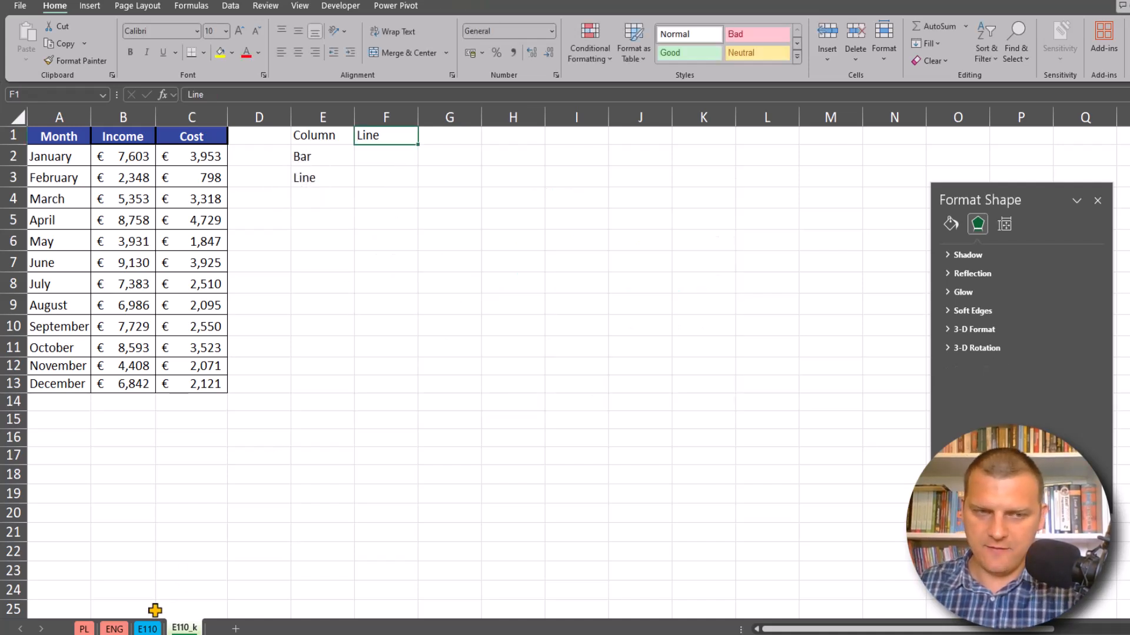
click(149, 629)
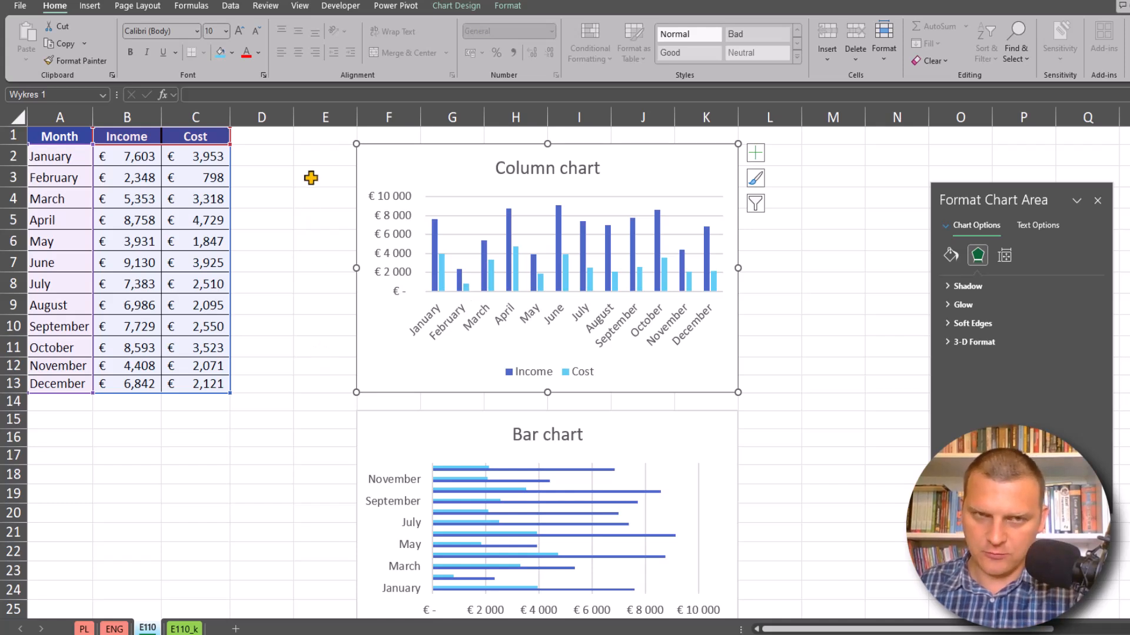
Examine the column, bar and line charts built from the monthly income and cost data.
drag(312, 146, 364, 151)
click(363, 151)
scroll(377, 354, down, 5)
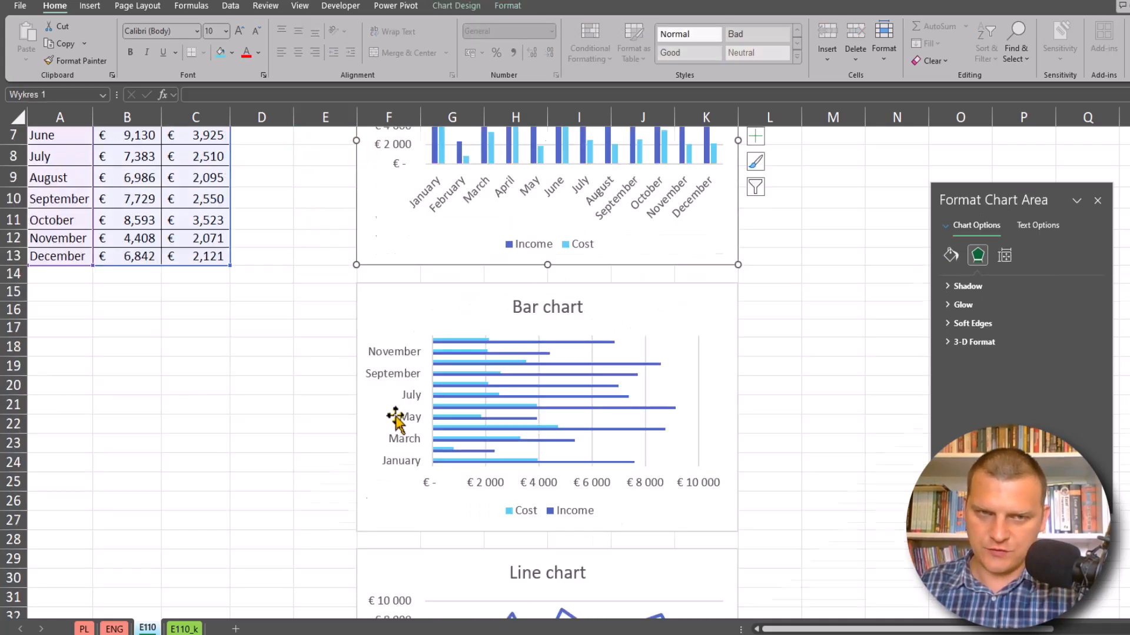
click(374, 318)
click(380, 372)
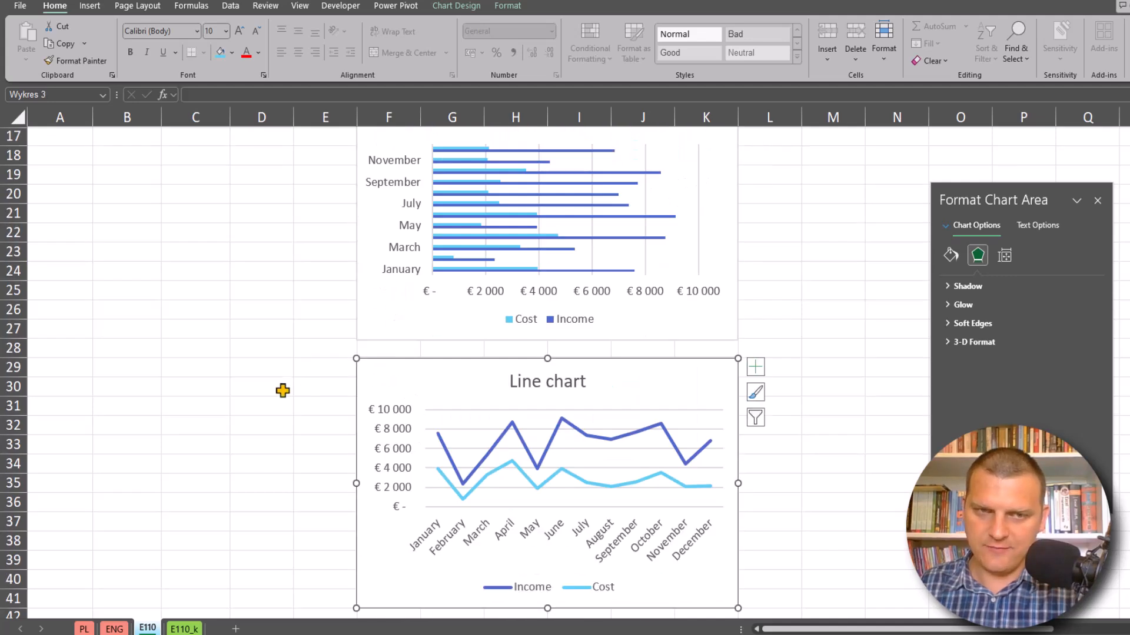
scroll(288, 393, up, 5)
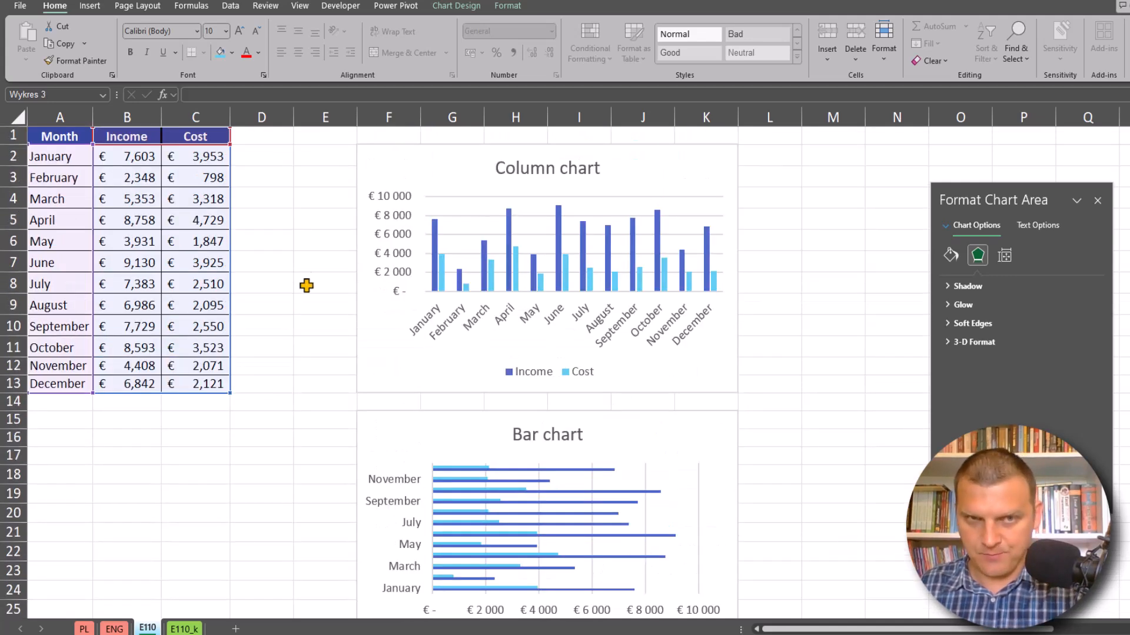
Select the cell range F2:K13 behind the column chart and copy it.
click(329, 160)
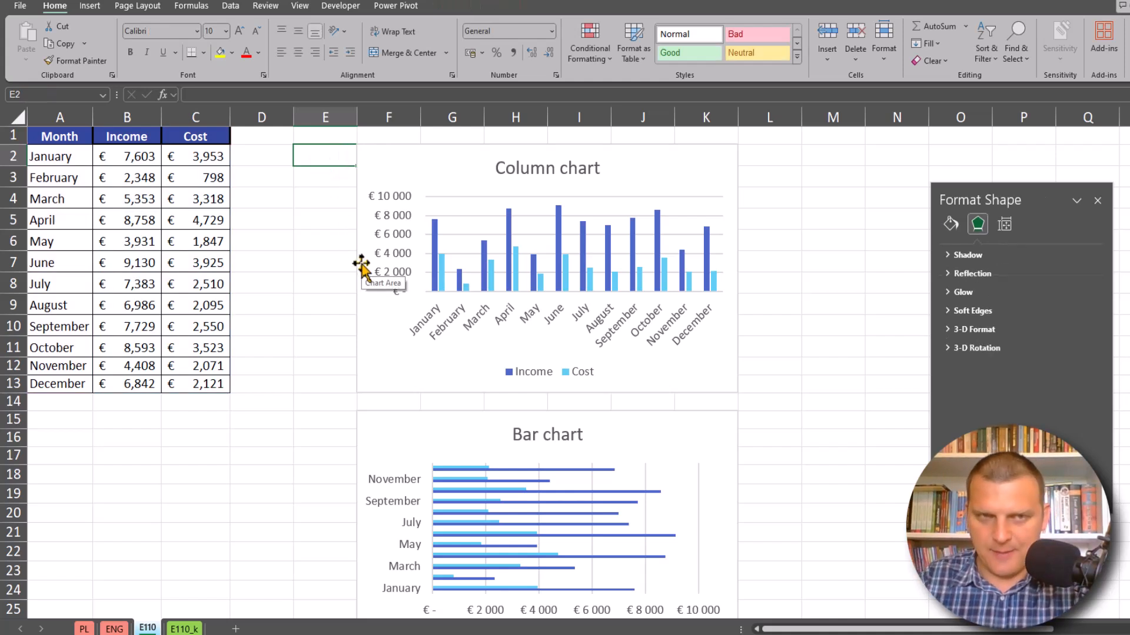
click(322, 151)
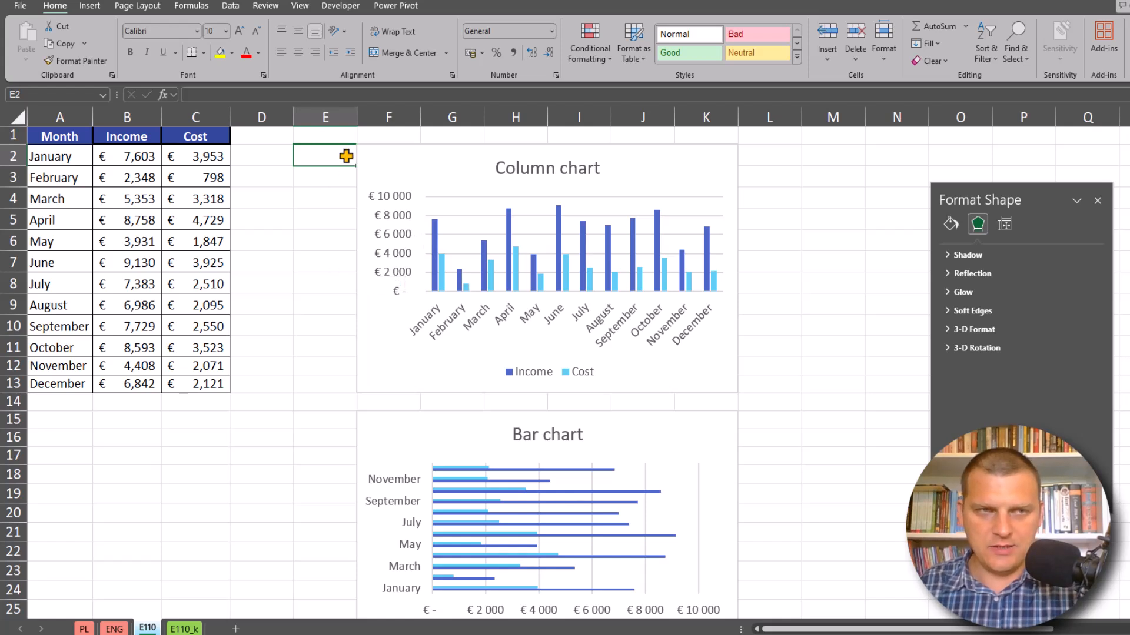
key(Right)
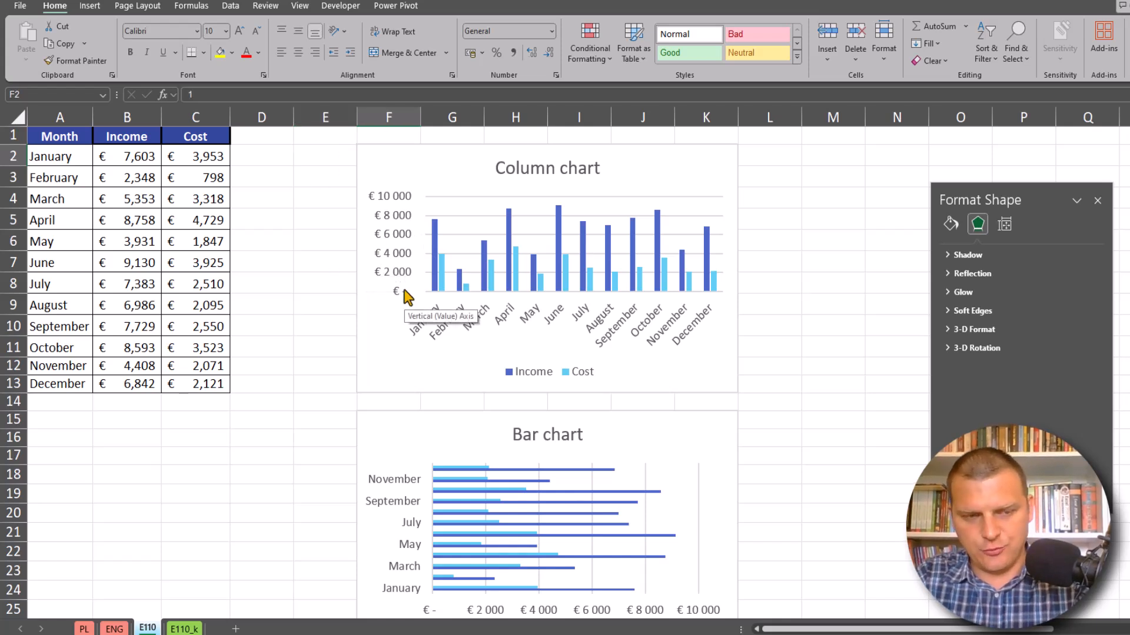
key(shift+Right)
key(shift+Right)
key(shift+Right)
key(shift+Right)
key(shift+Right)
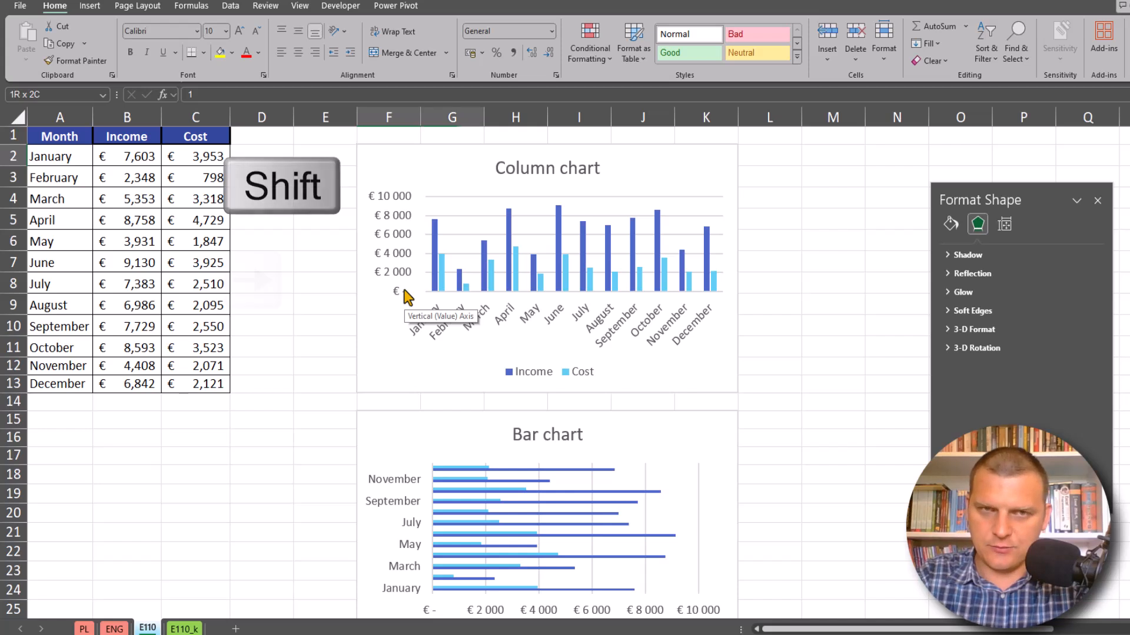
key(shift+Down)
key(shift+Down)
key(shift+Down)
key(shift+Down)
key(shift+Down)
key(shift+Down)
key(shift+Down)
key(shift+Down)
key(shift+Down)
key(shift+Down)
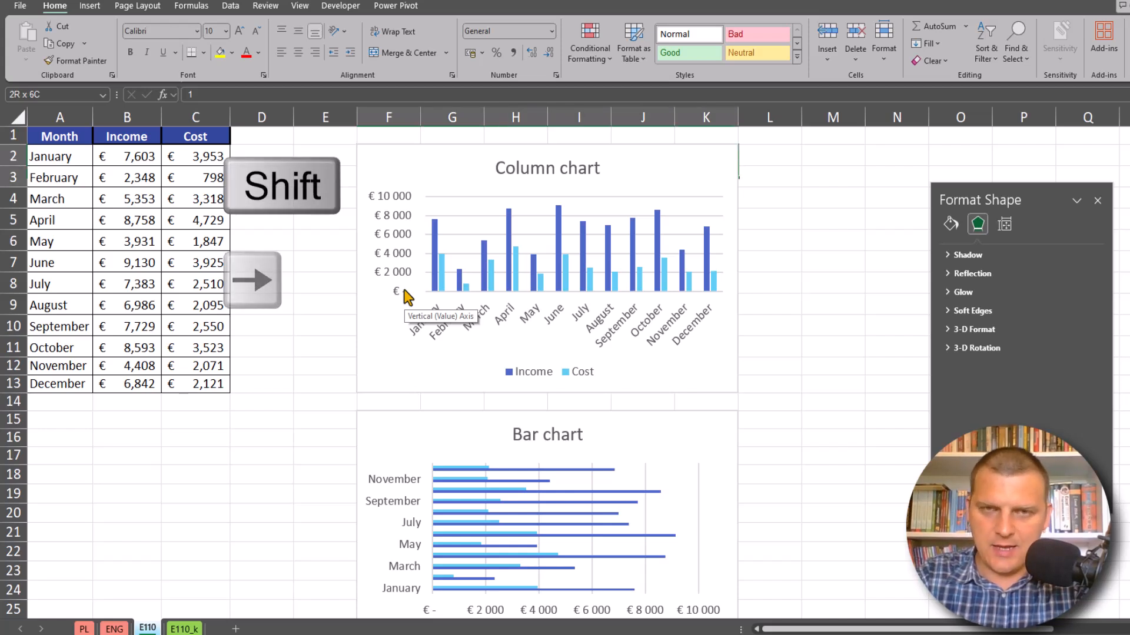
click(406, 297)
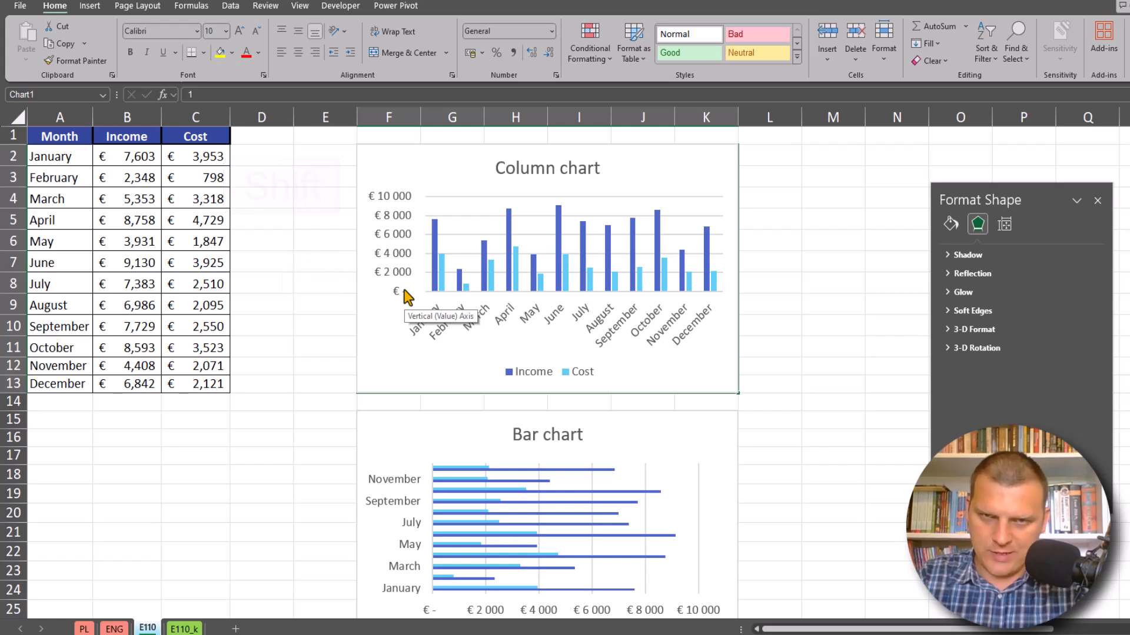
key(ctrl+c)
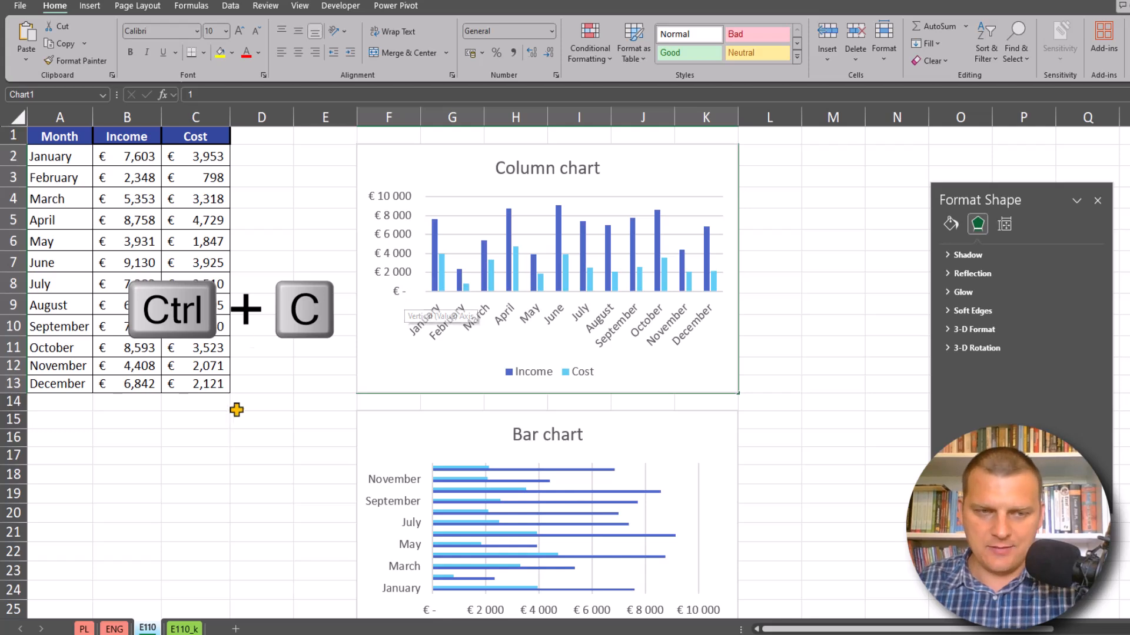
Paste the copied range as a linked picture at cell F3 of the E110_k sheet.
key(ctrl+Page_Down)
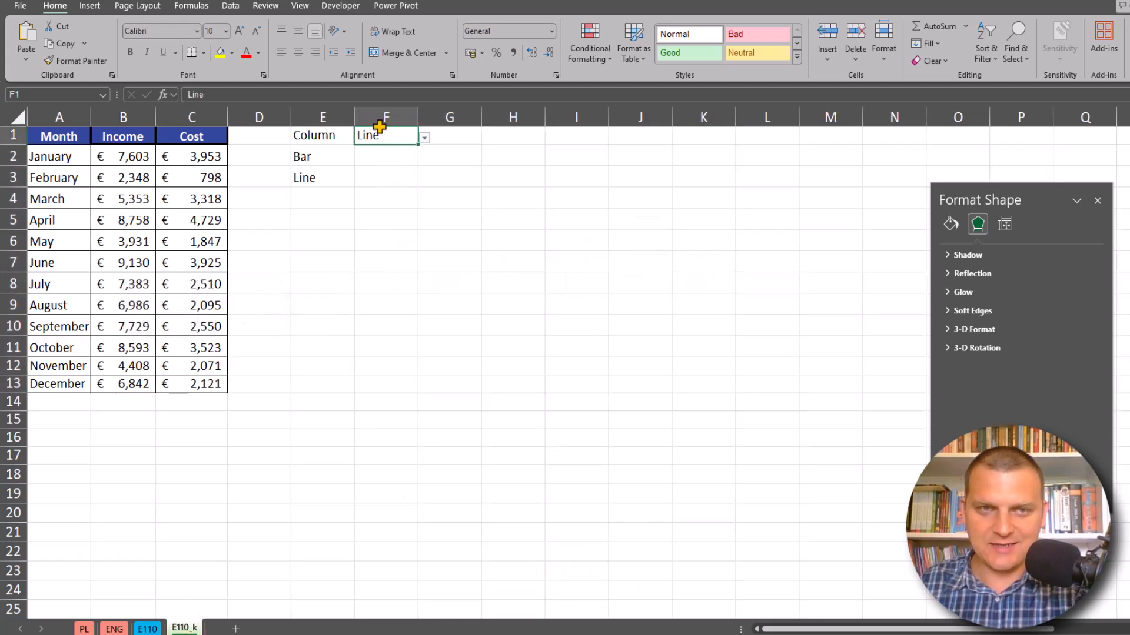
right_click(376, 175)
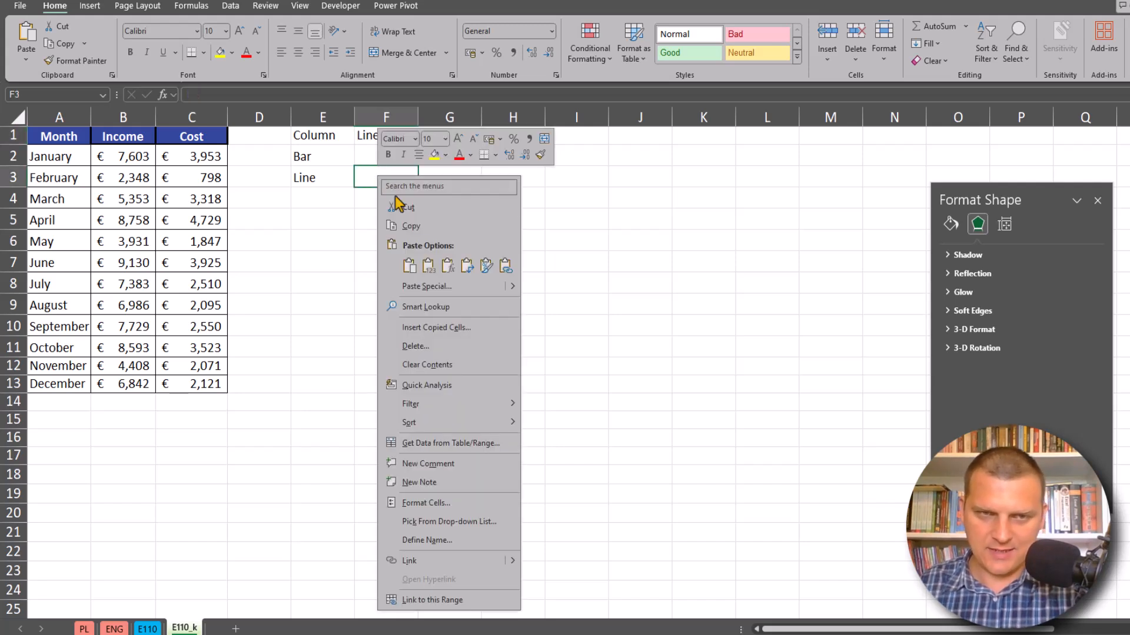
mouse_move(511, 287)
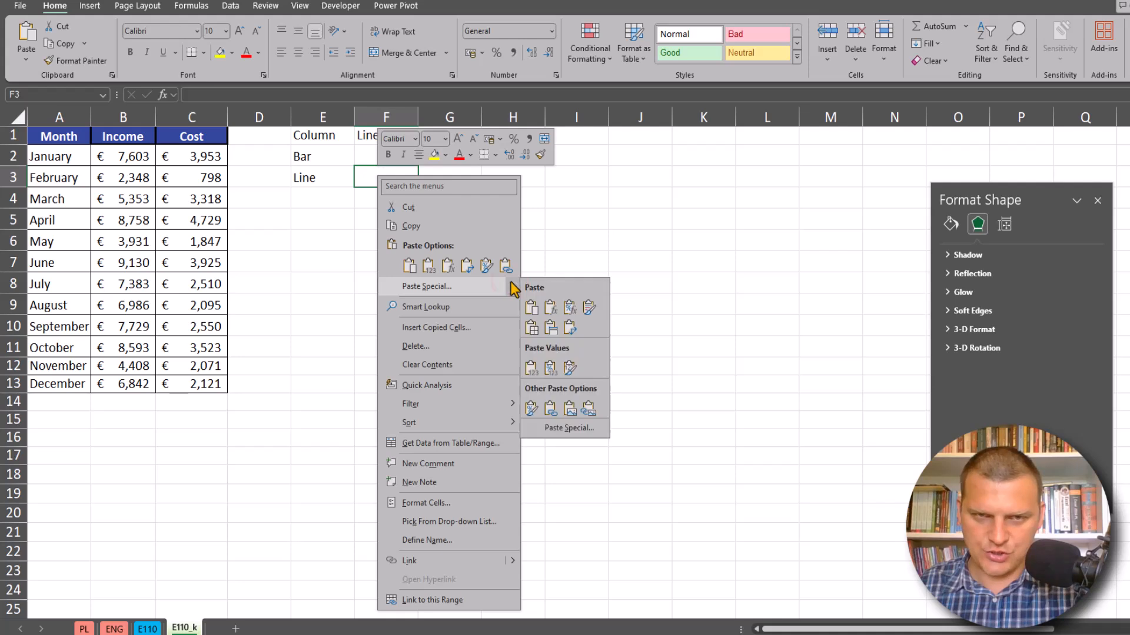
click(589, 414)
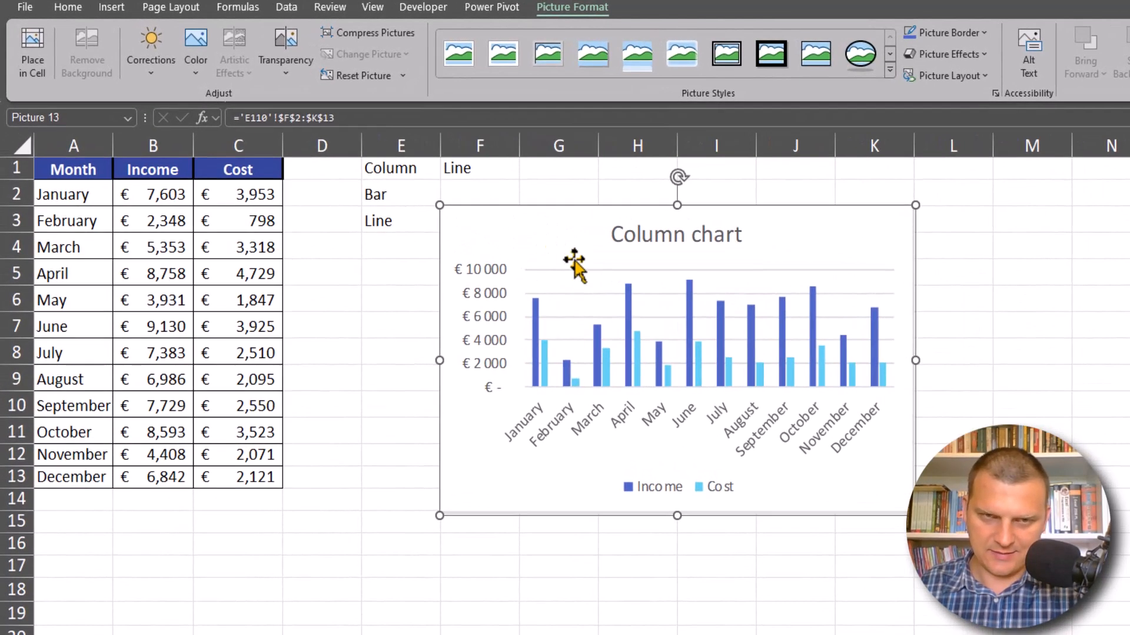
click(490, 120)
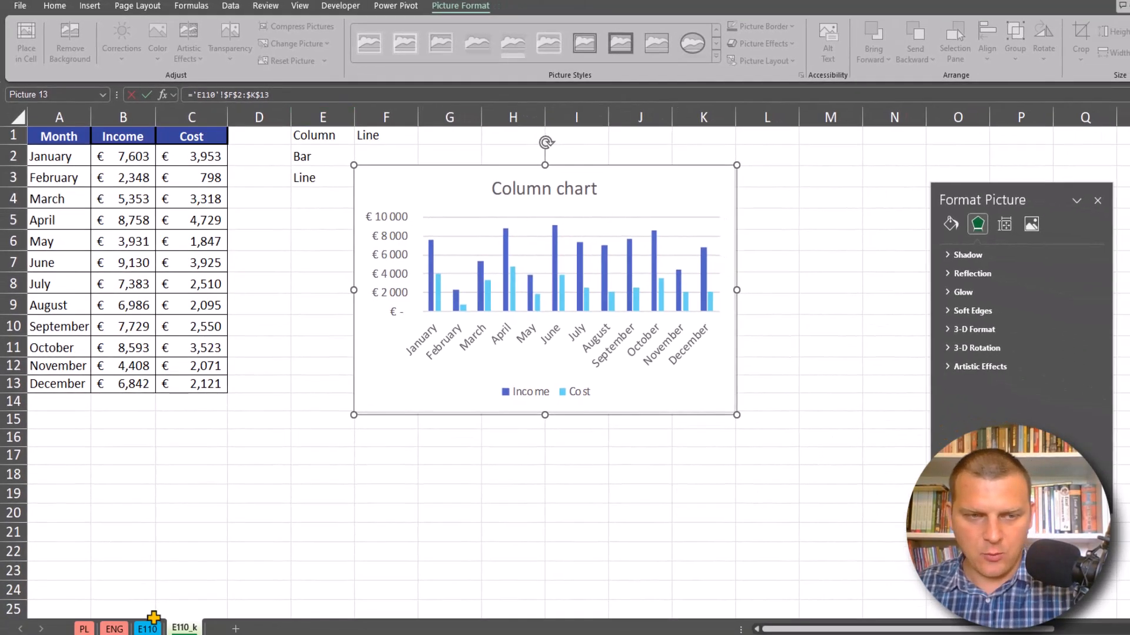
Move the column chart on E110 about one column to the right and check the linked picture on E110_k.
click(149, 626)
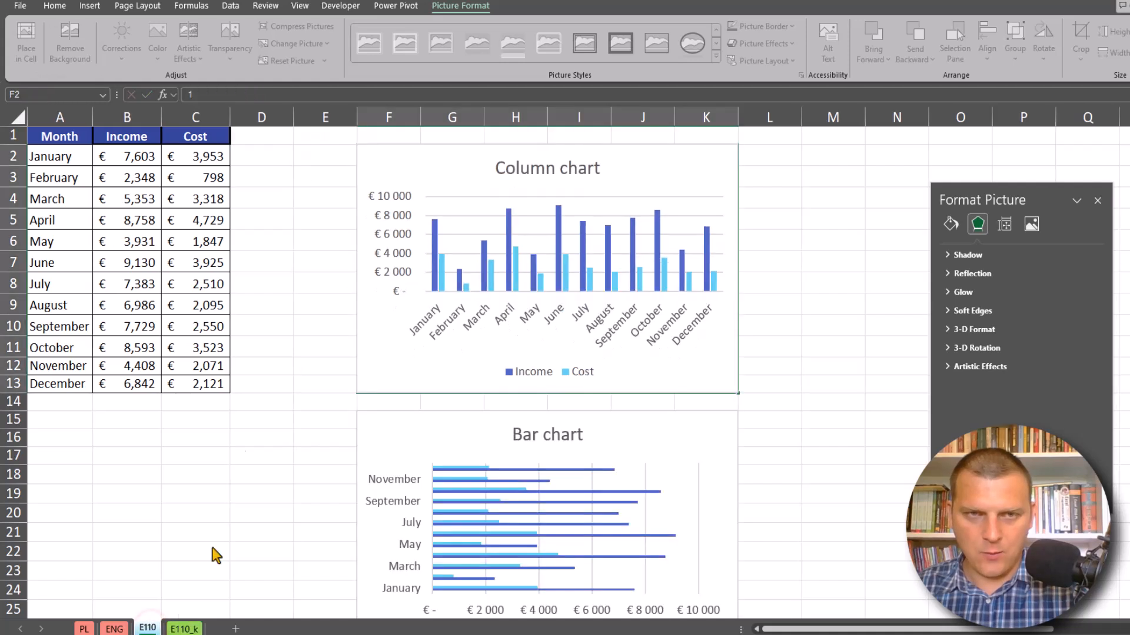
drag(461, 176, 528, 178)
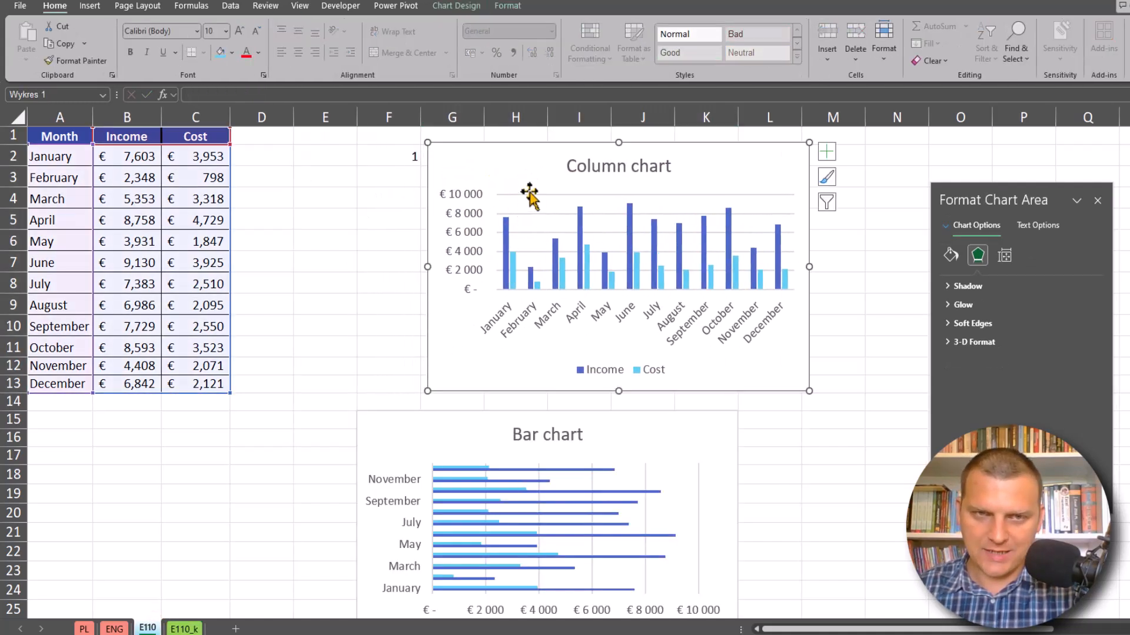
click(185, 629)
click(366, 242)
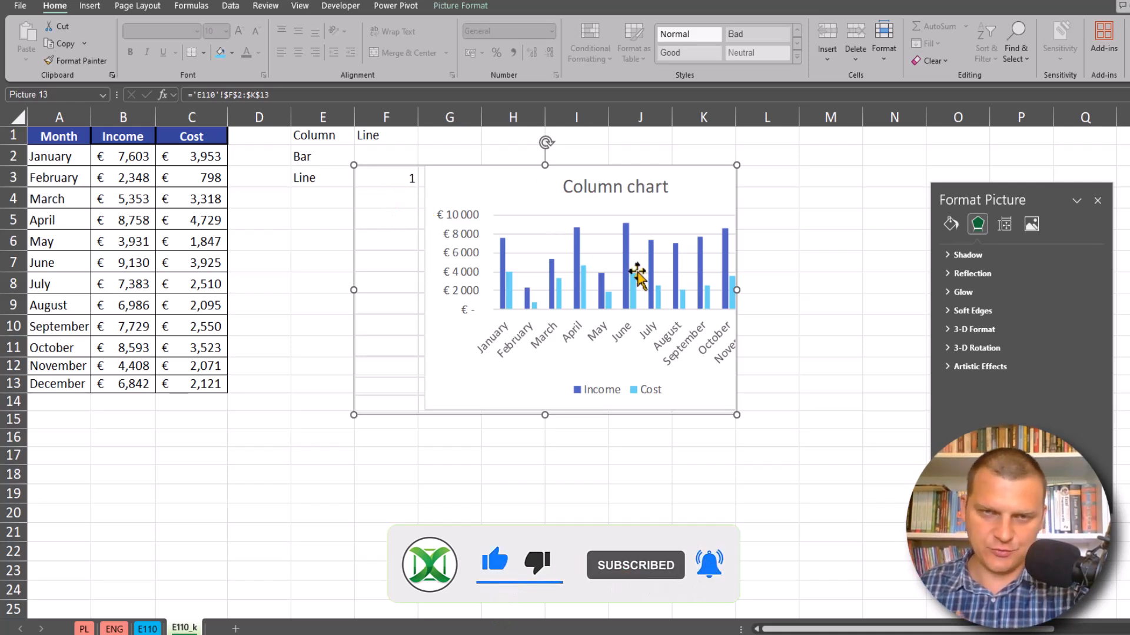
Undo the column chart's move on E110 and return to the linked picture on E110_k.
click(295, 327)
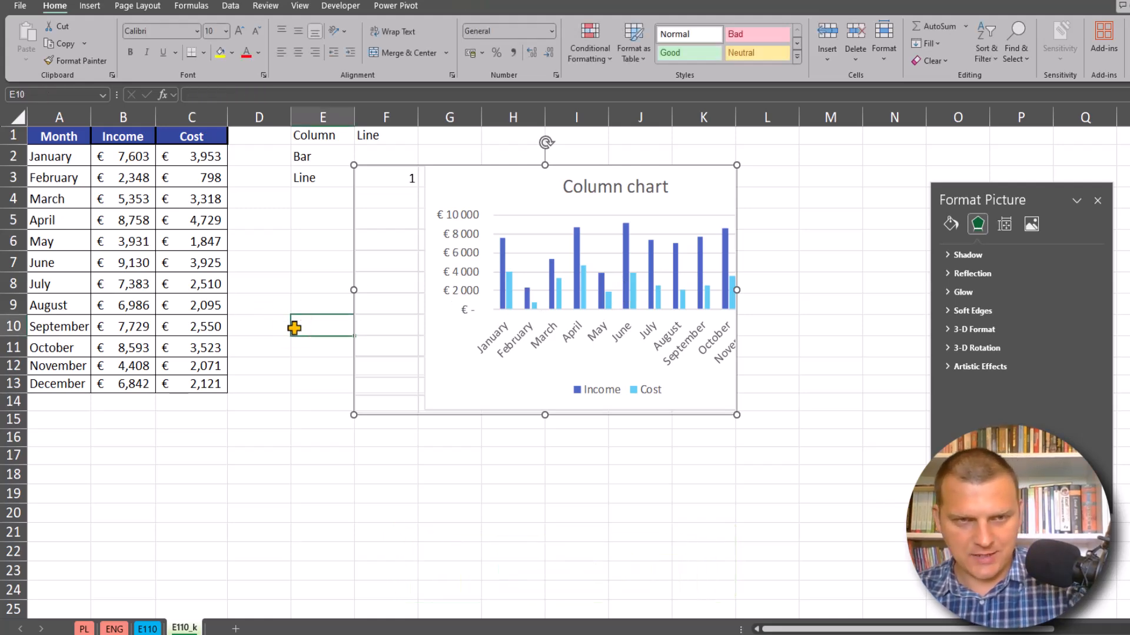
key(ctrl+Page_Up)
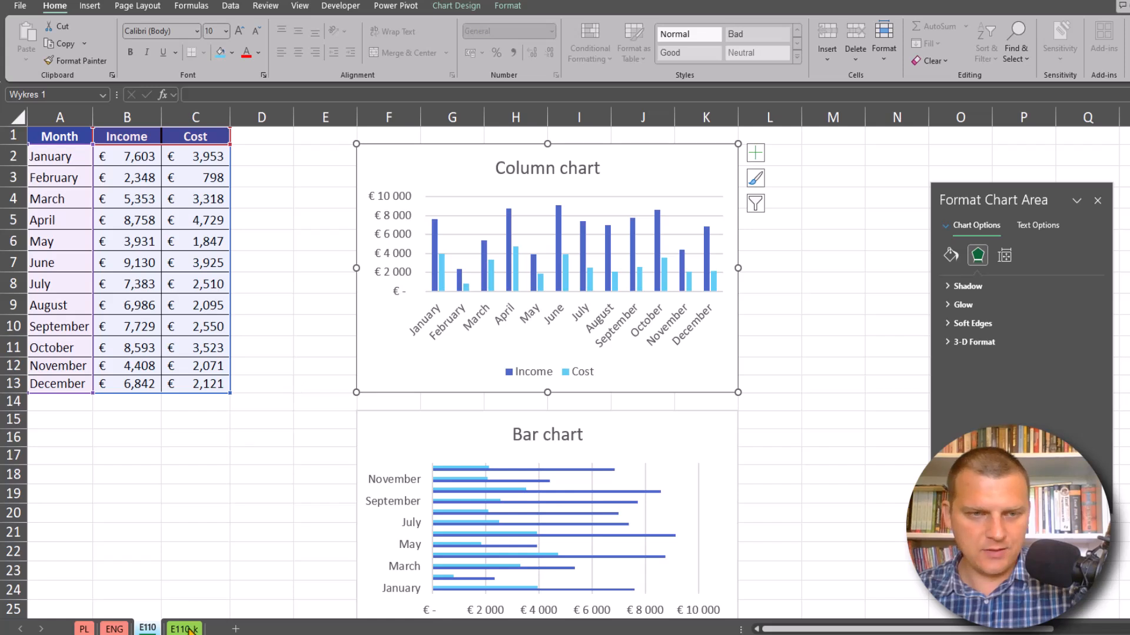
click(186, 629)
click(383, 184)
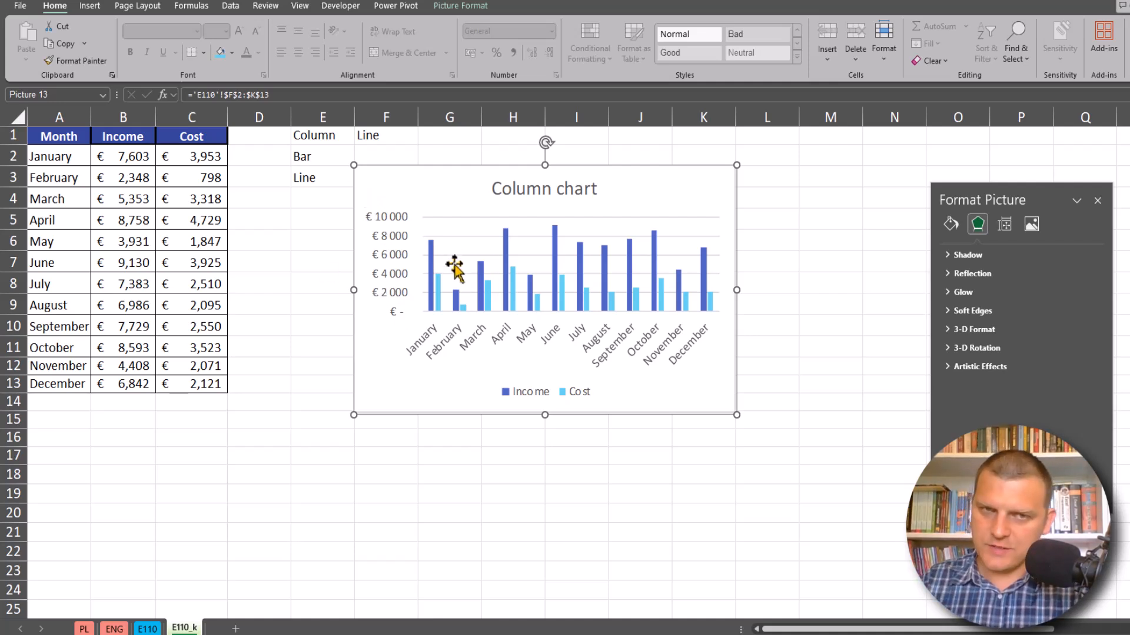
Move the linked column chart picture down to about row 13 to free the cells around F3.
click(397, 96)
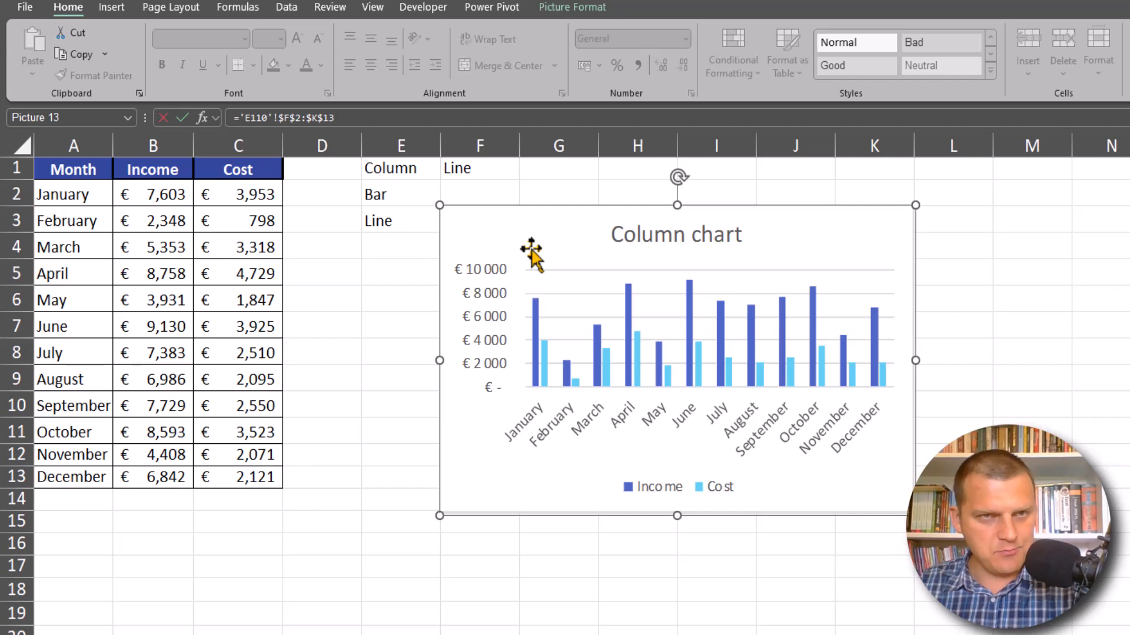
drag(531, 250, 532, 509)
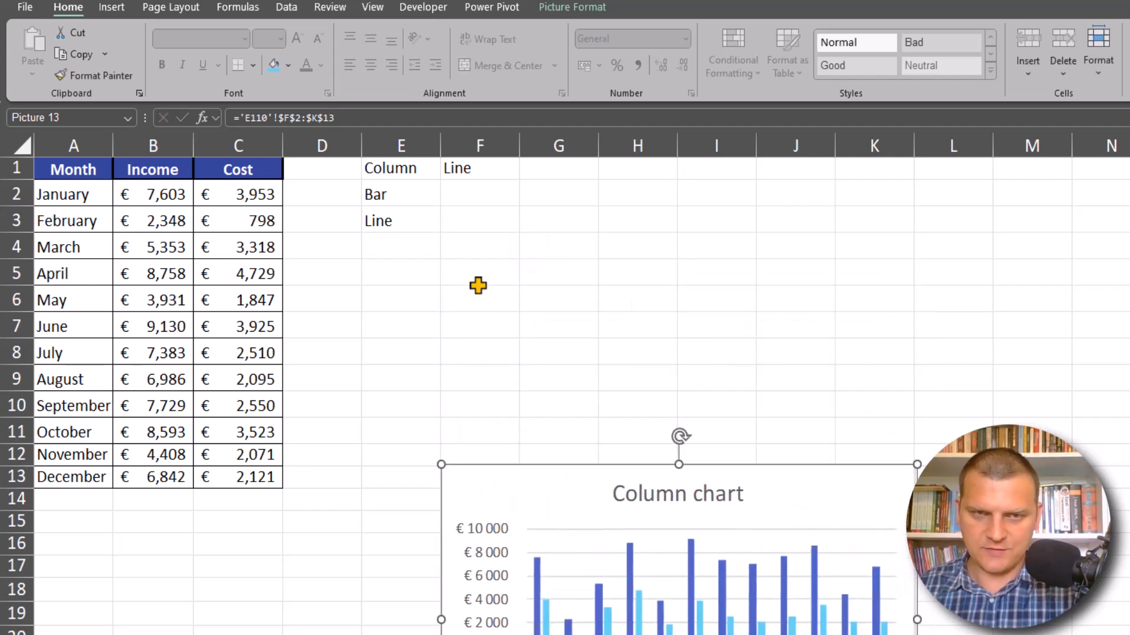
Start a CHOOSE formula in cell F3.
click(480, 219)
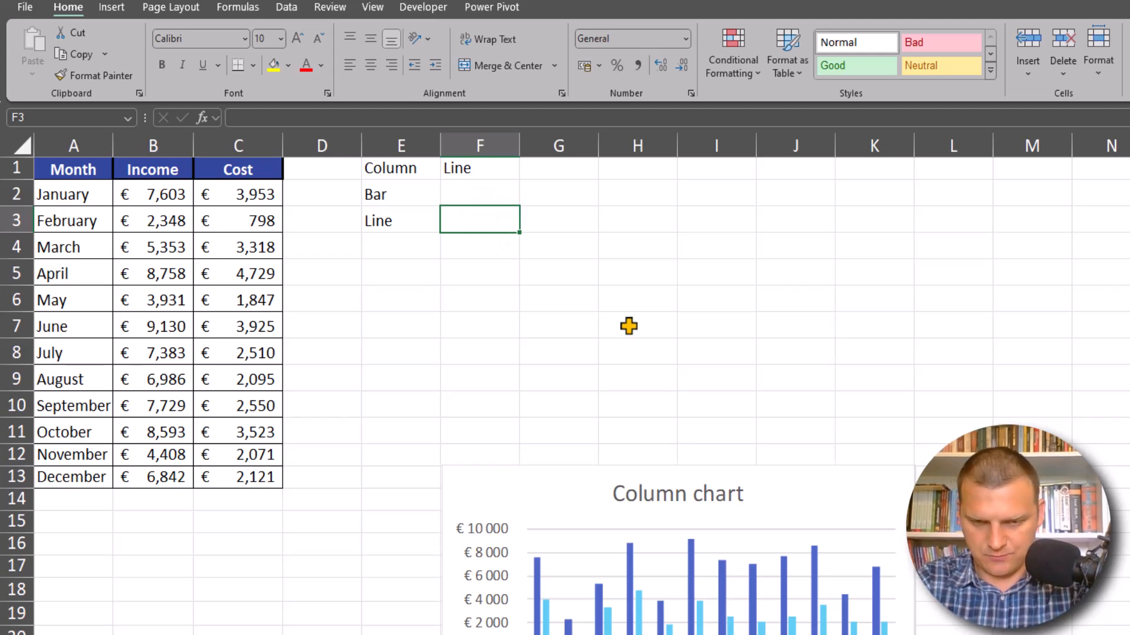
text(=ch)
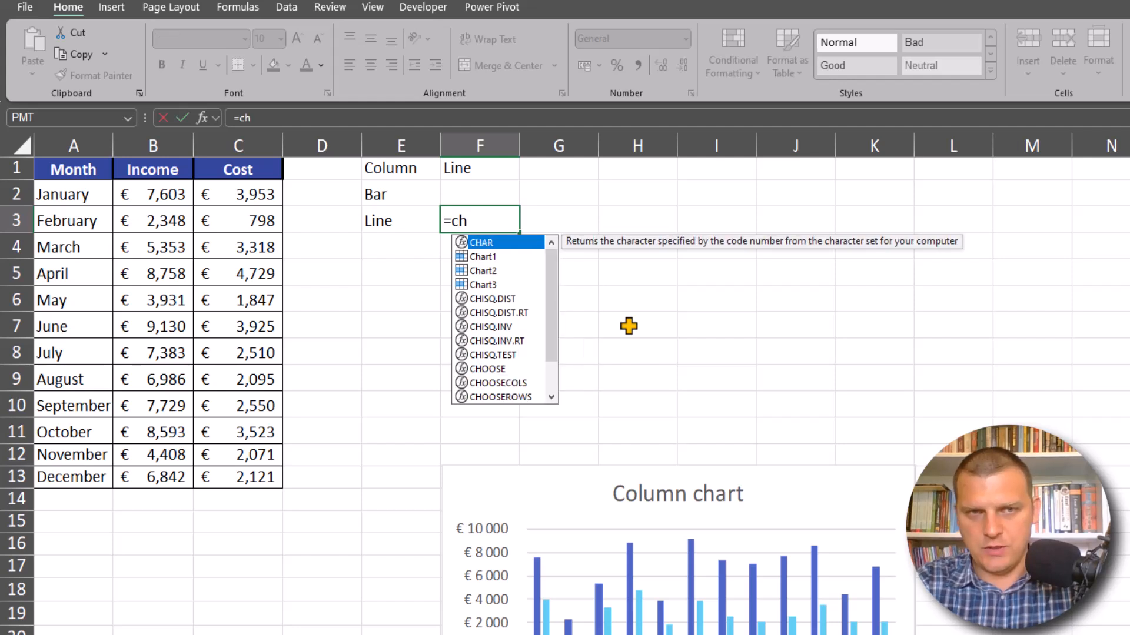
text(o)
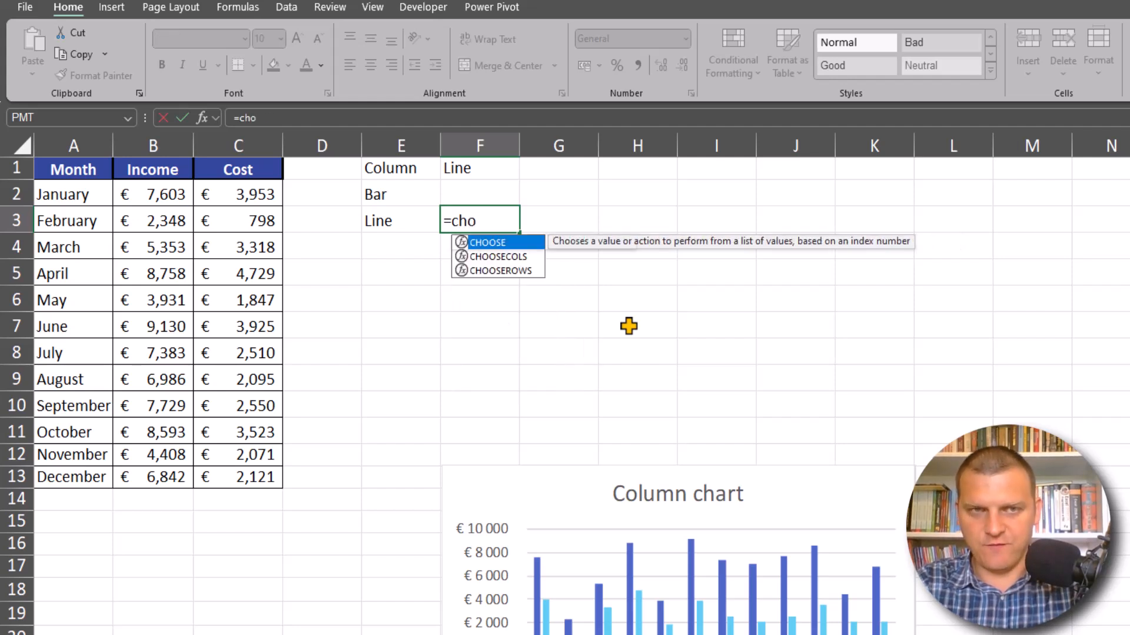
key(Tab)
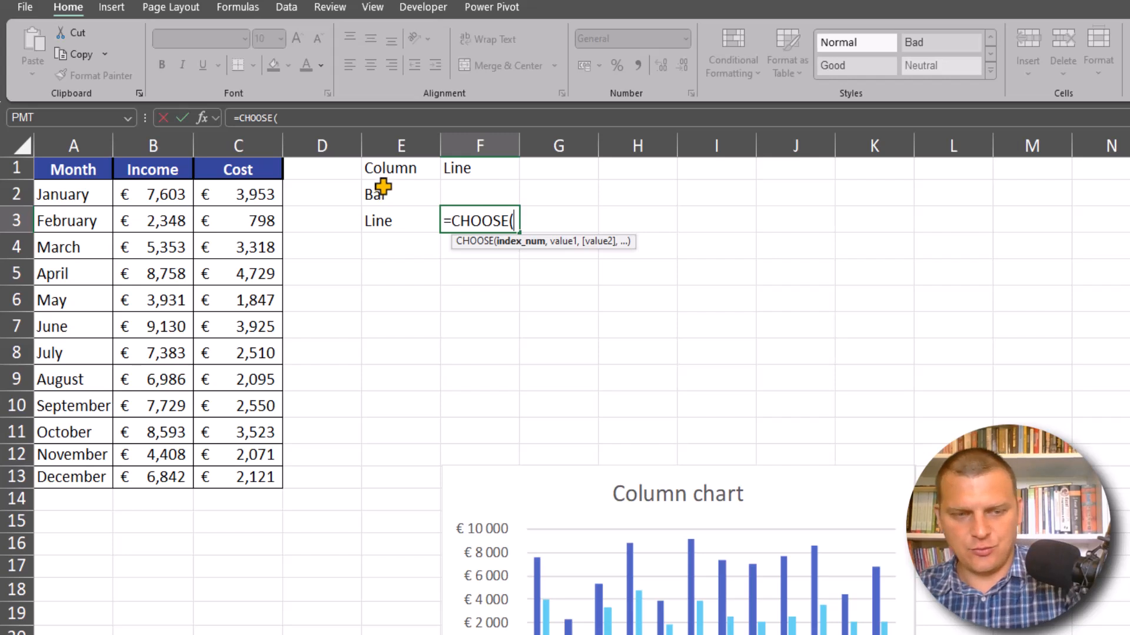
mouse_move(342, 169)
mouse_down()
mouse_move(356, 161)
mouse_move(354, 224)
mouse_up()
key(ctrl+z)
key(Escape)
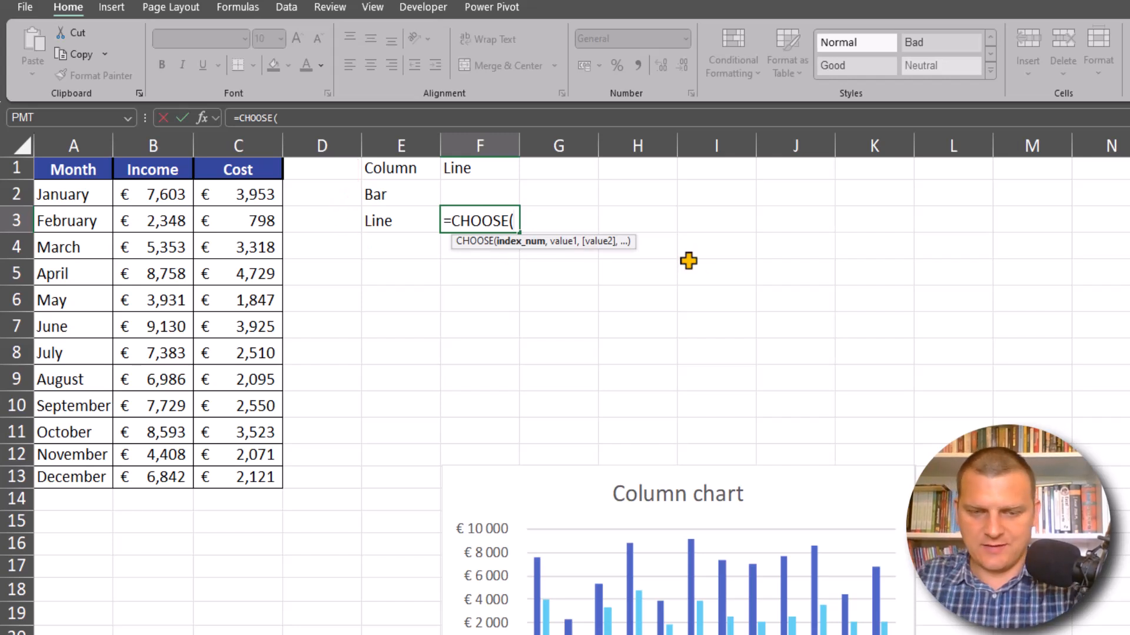
Add MATCH($F$1,$E$1:$E$3,0) as the index number of the CHOOSE formula in F3.
text(mat)
key(Tab)
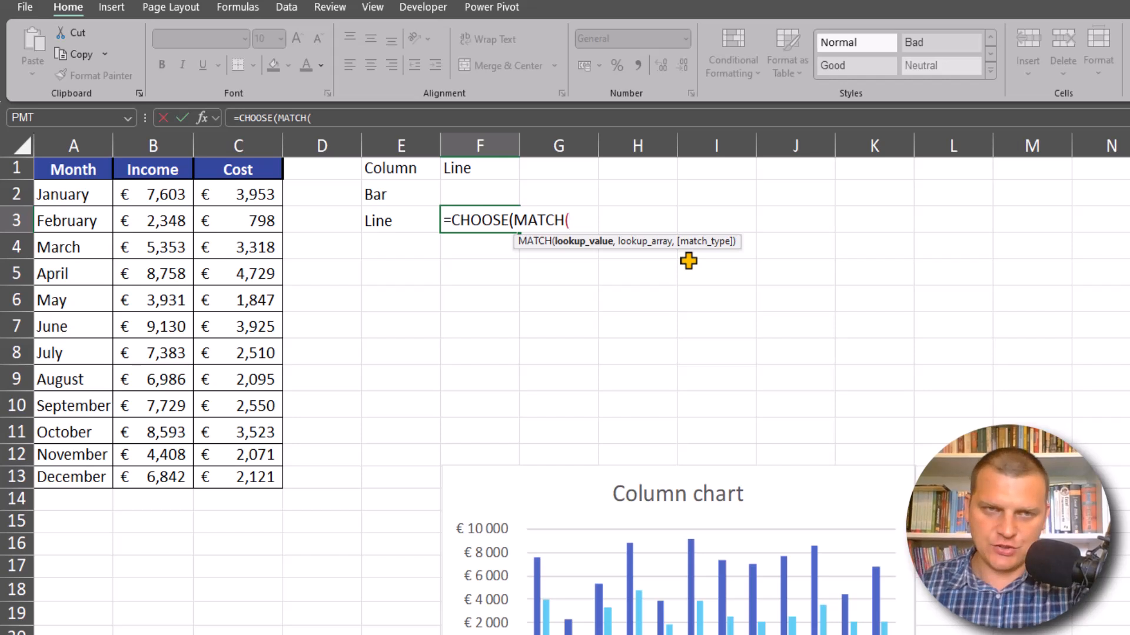
click(488, 171)
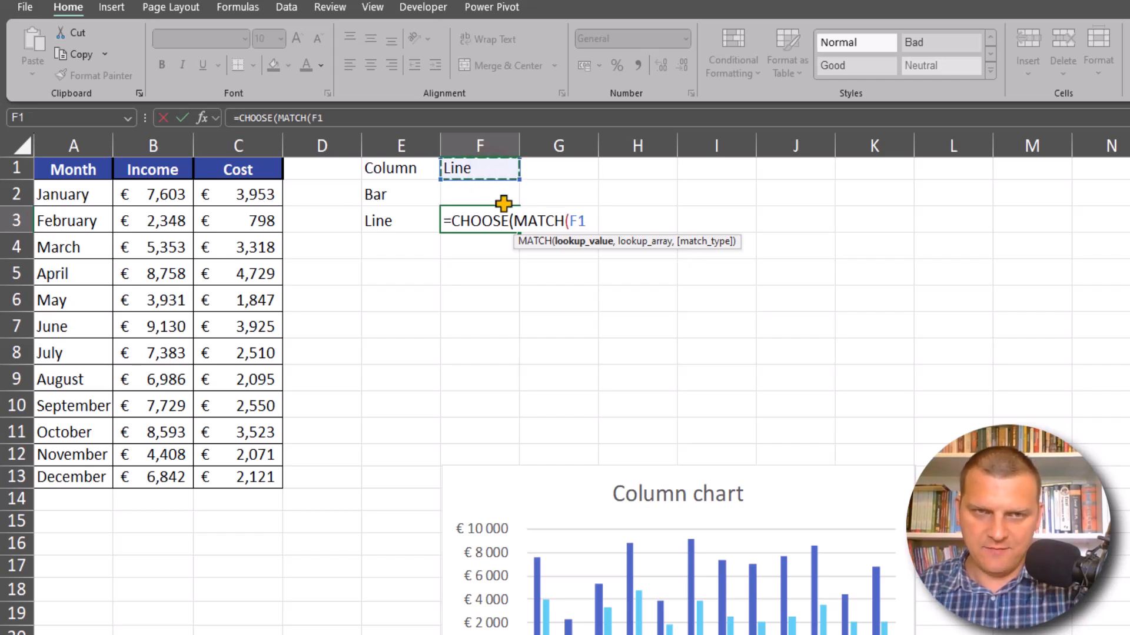
key(F4)
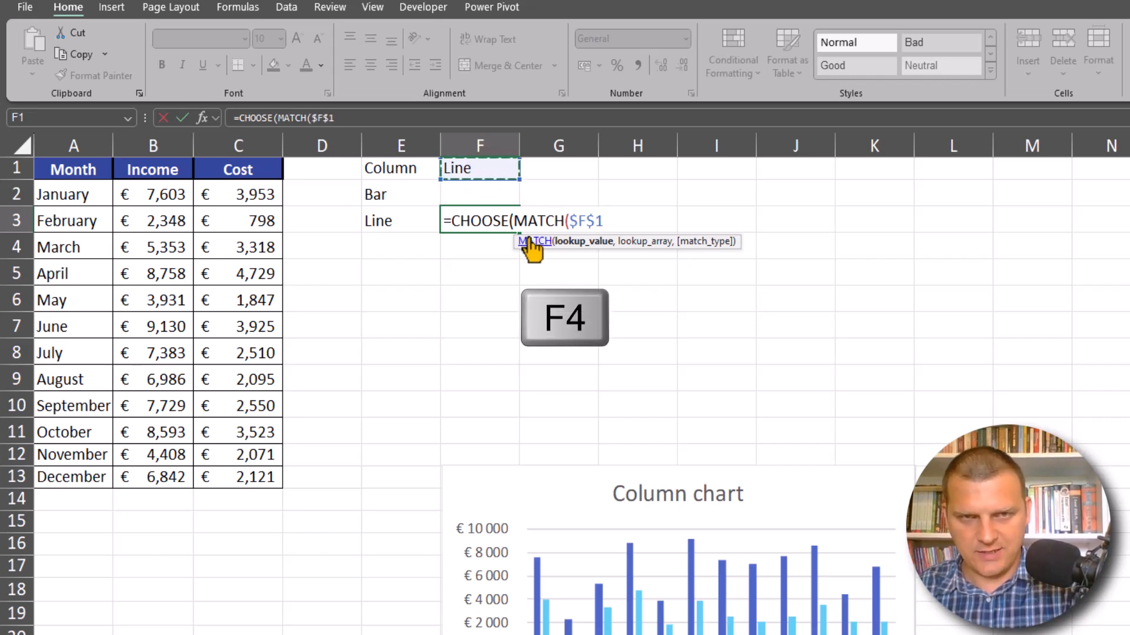
text(,)
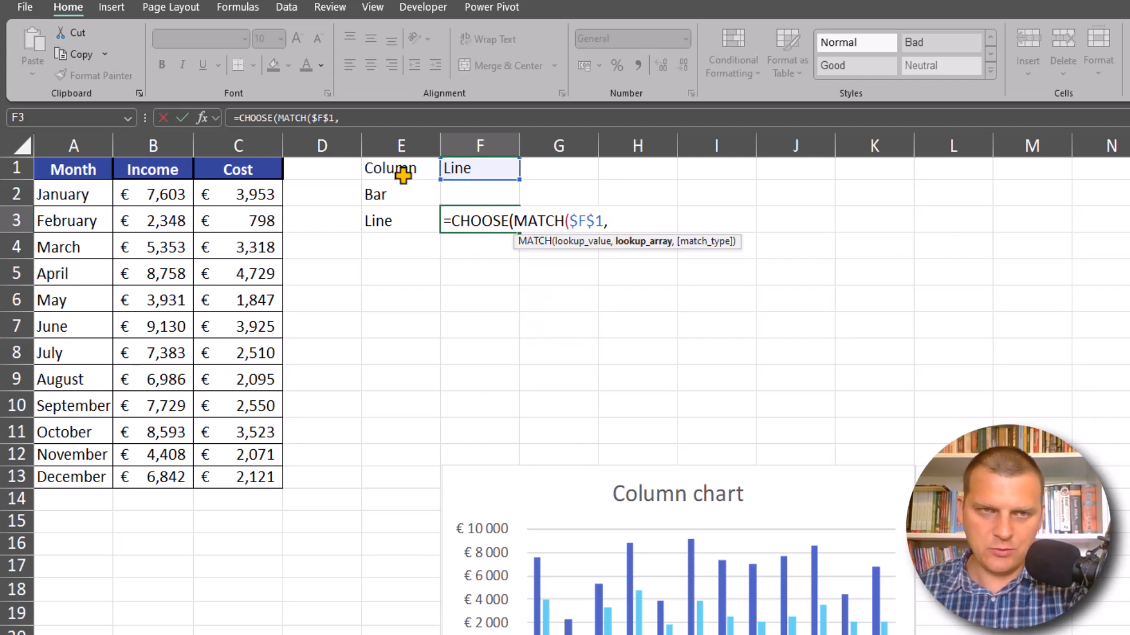
drag(402, 173, 398, 211)
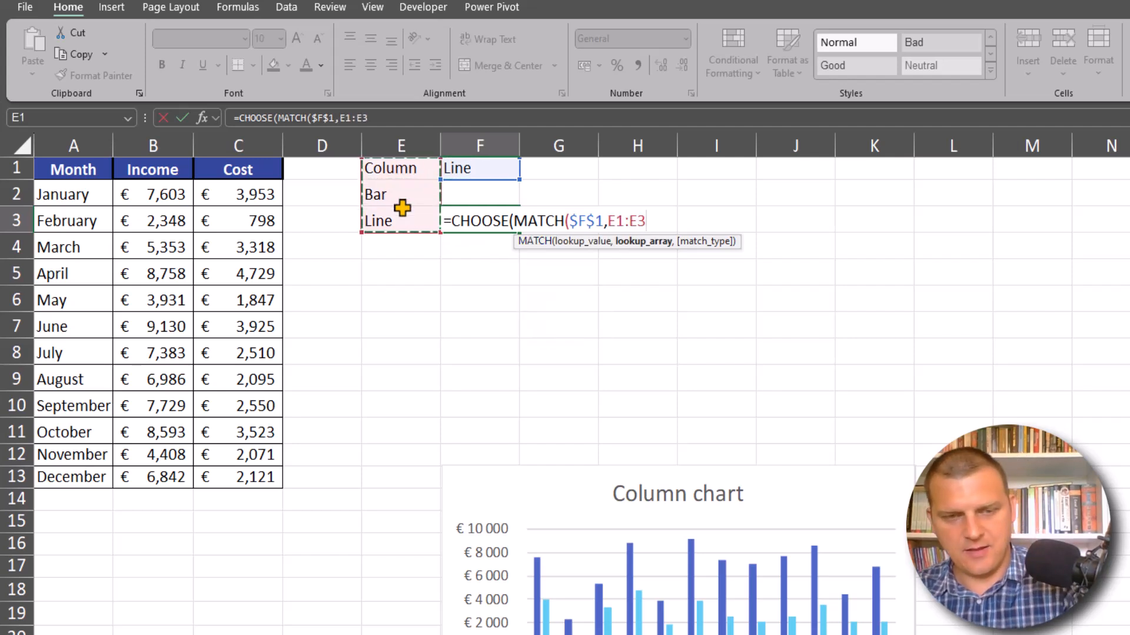
key(F4)
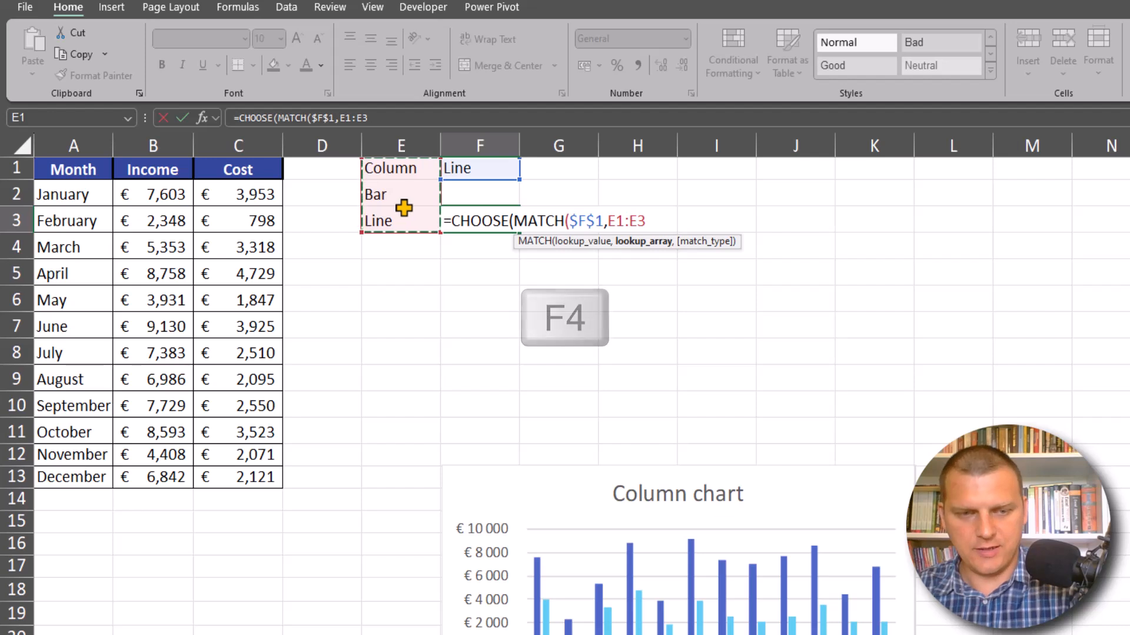
text(,0))
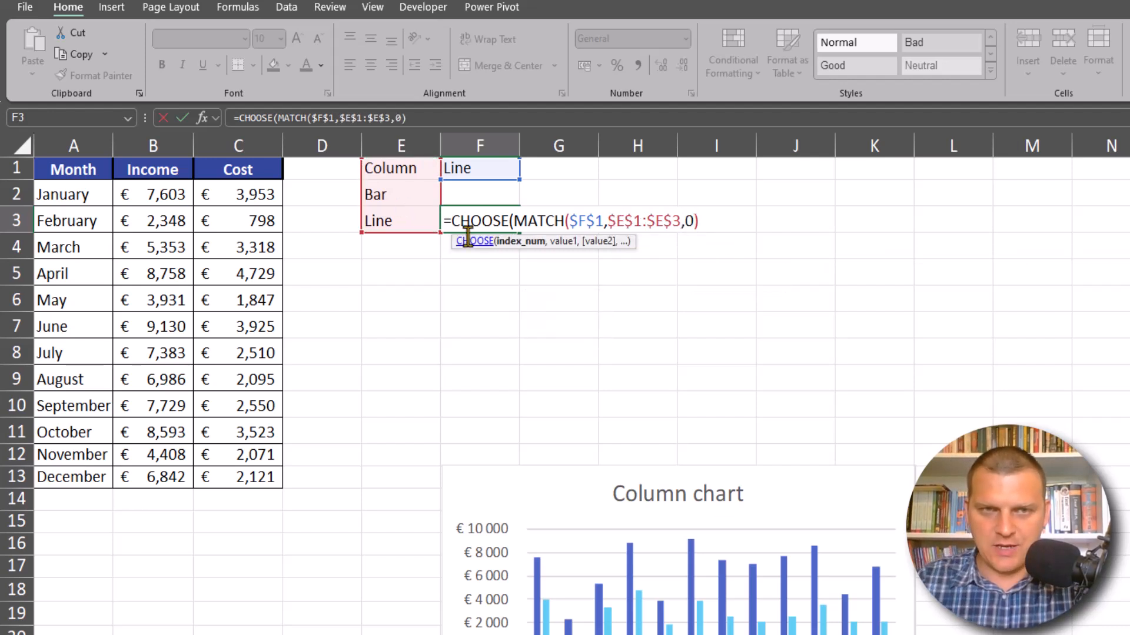
Evaluate the MATCH part inside the F3 formula to check its result, and restore the original expression.
click(518, 244)
key(F9)
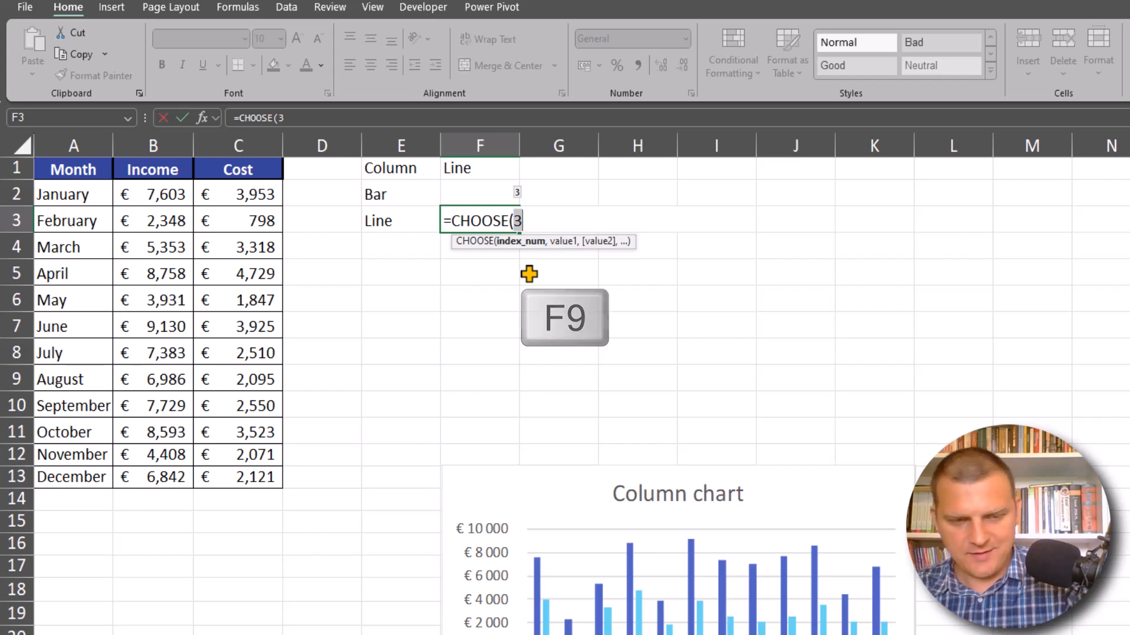
key(ctrl+z)
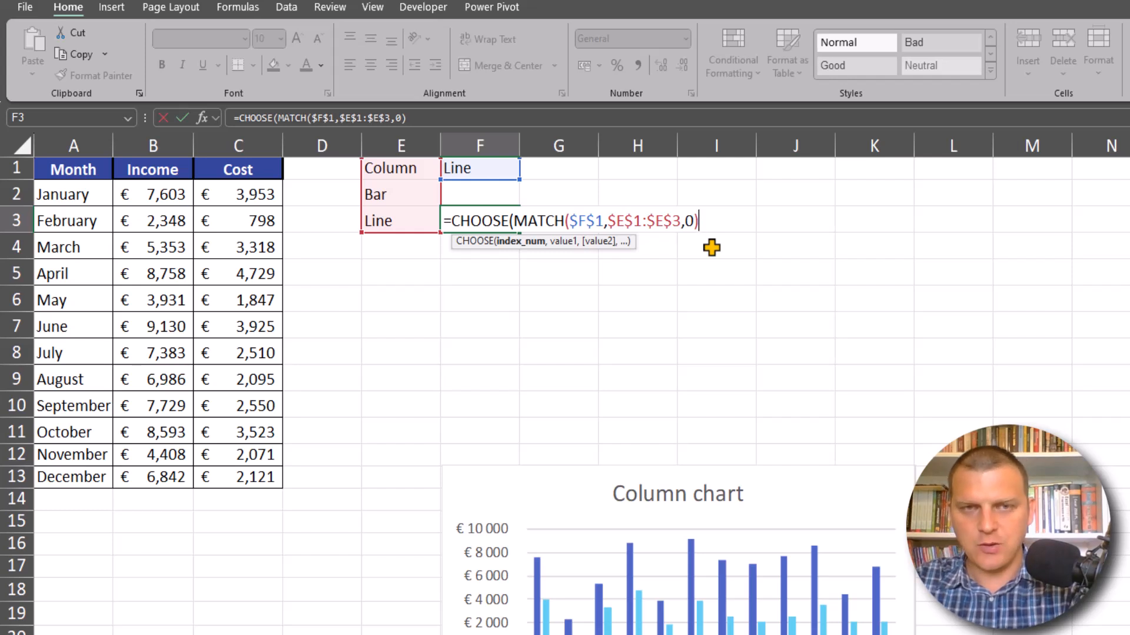
Add the named ranges Chart1 and Chart2 as the first two values of the CHOOSE formula.
text(,)
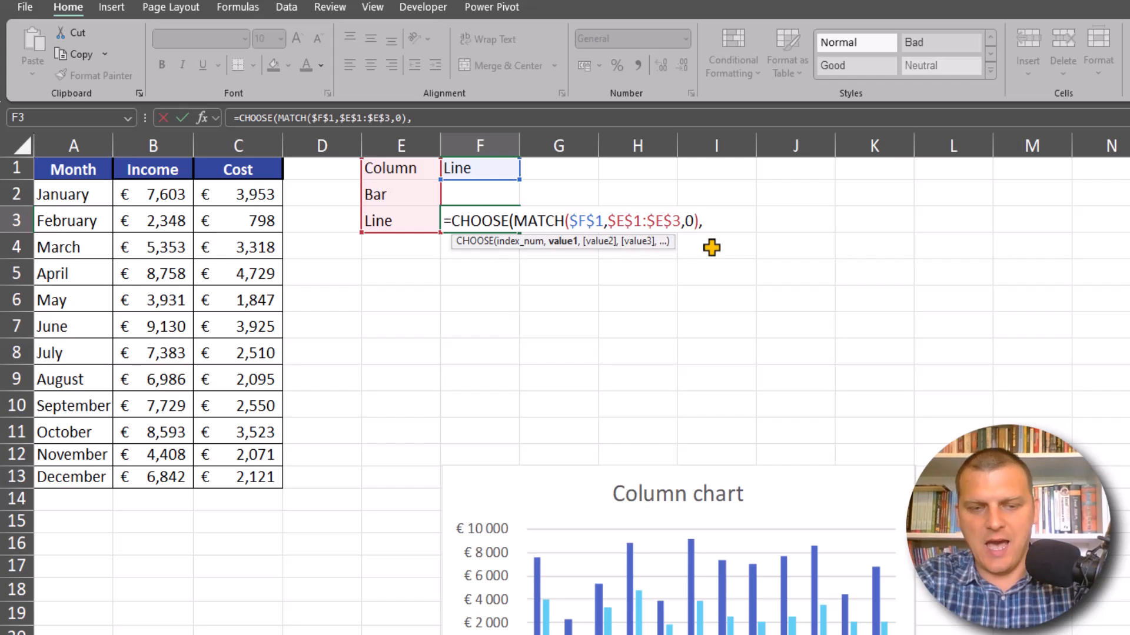
text(ch)
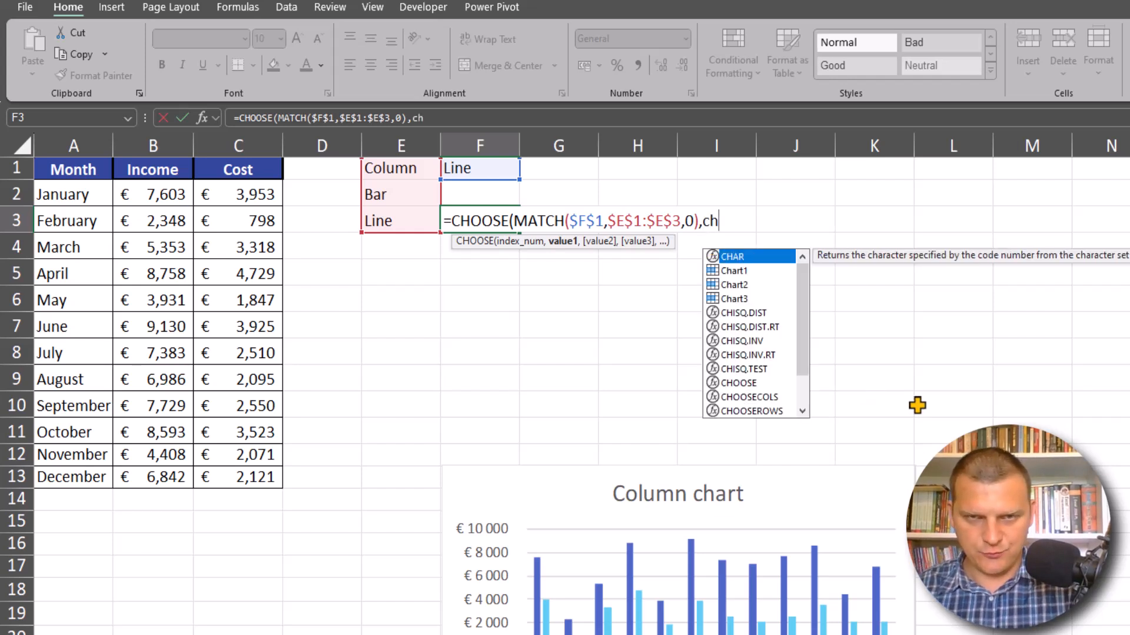
key(Down)
key(Tab)
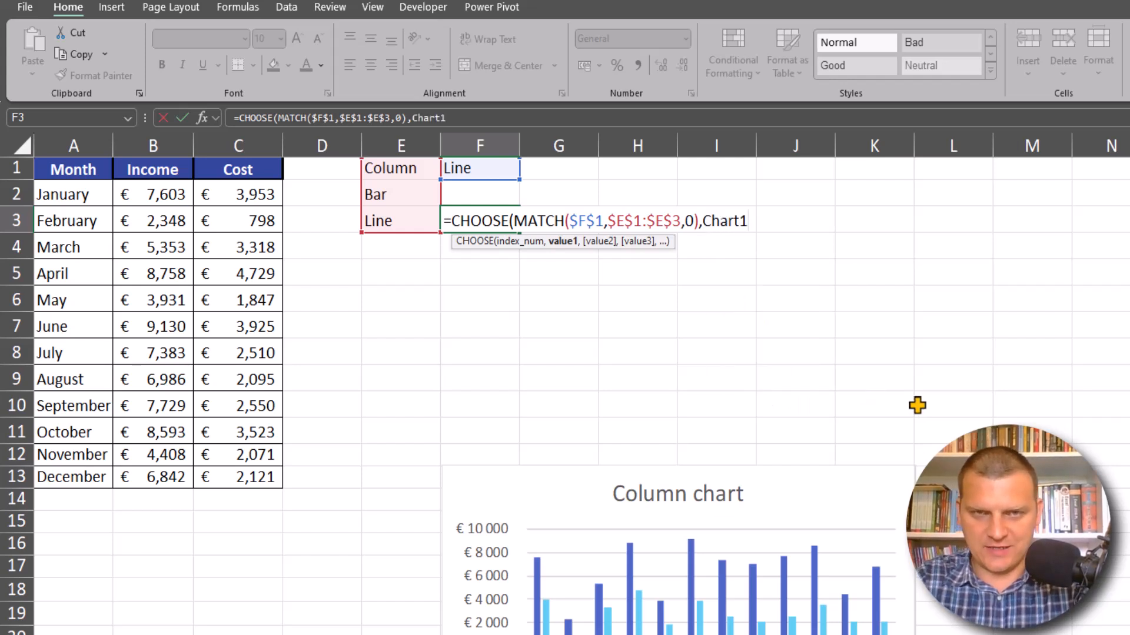
text(,ch)
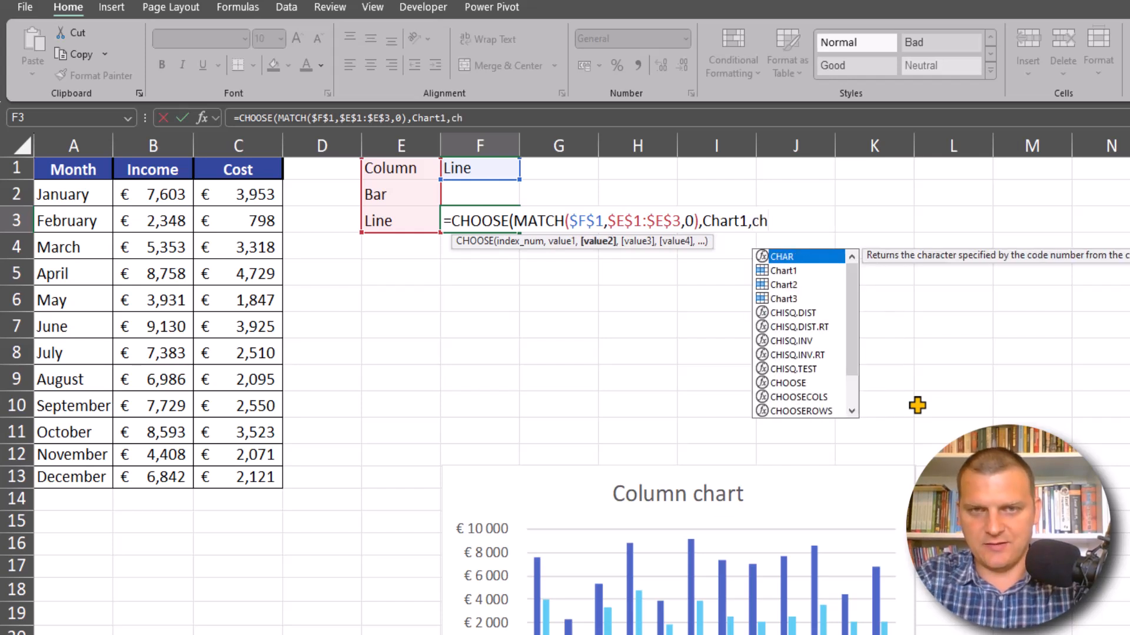
key(Down)
key(Down)
key(Tab)
text(,)
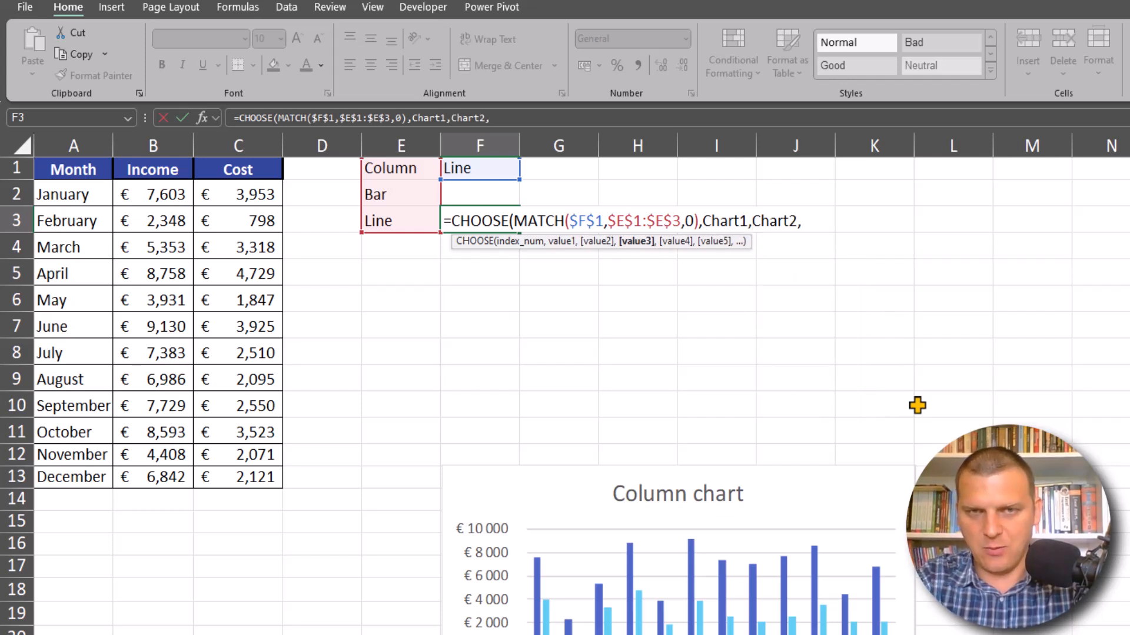
Add the named range Chart3 as the third CHOOSE value and complete the formula in F3.
text(ch)
key(Escape)
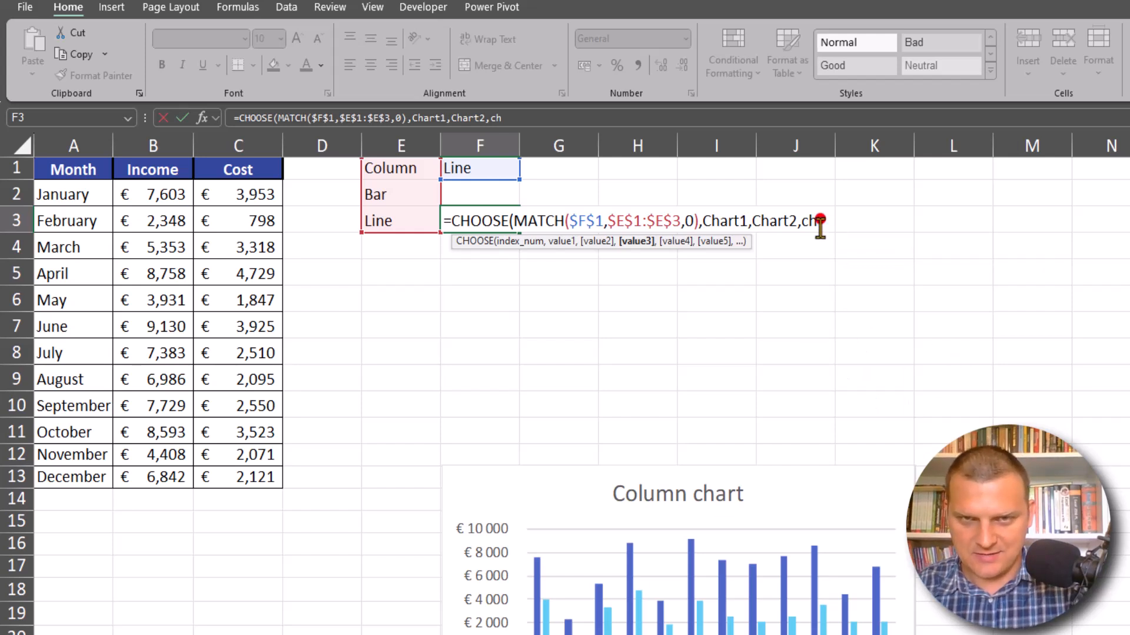
text(a)
key(Down)
key(Down)
key(Down)
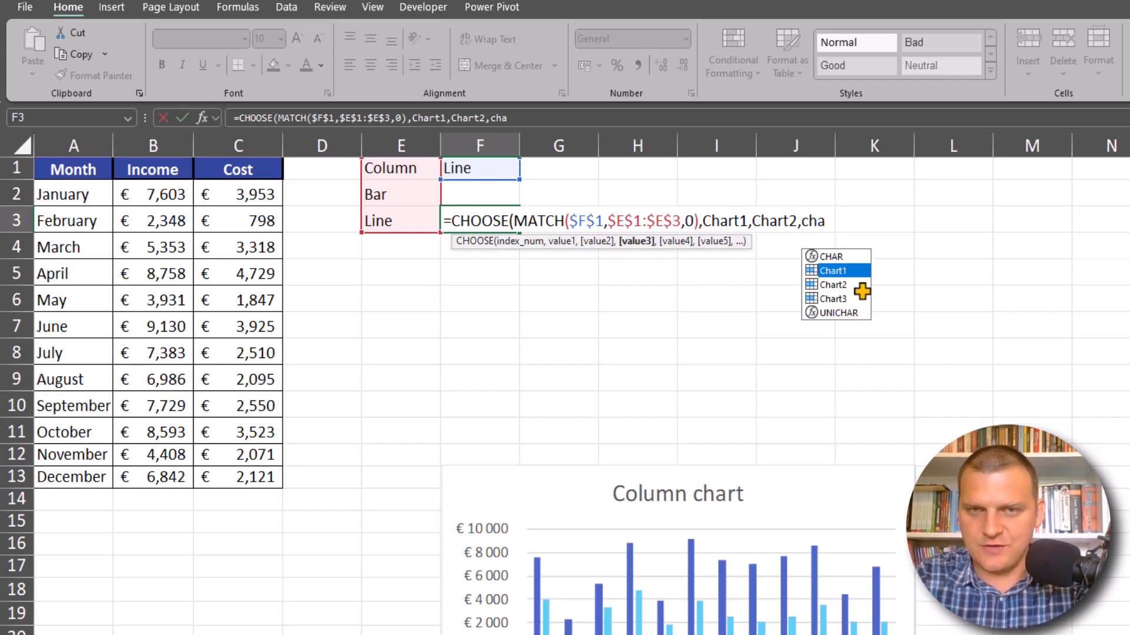
key(Tab)
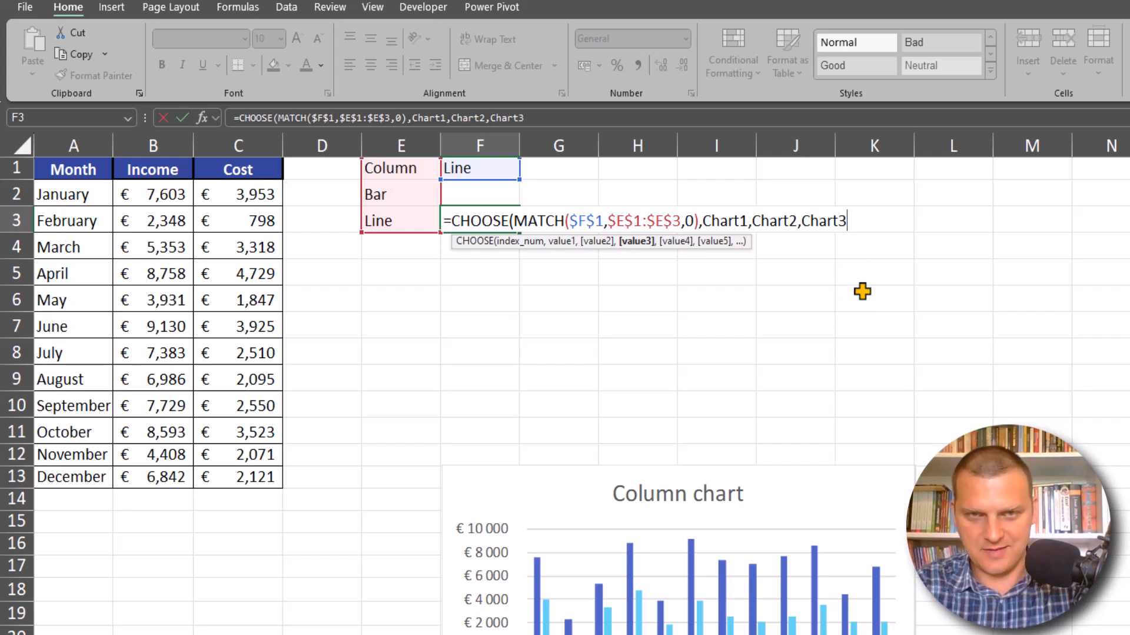
text())
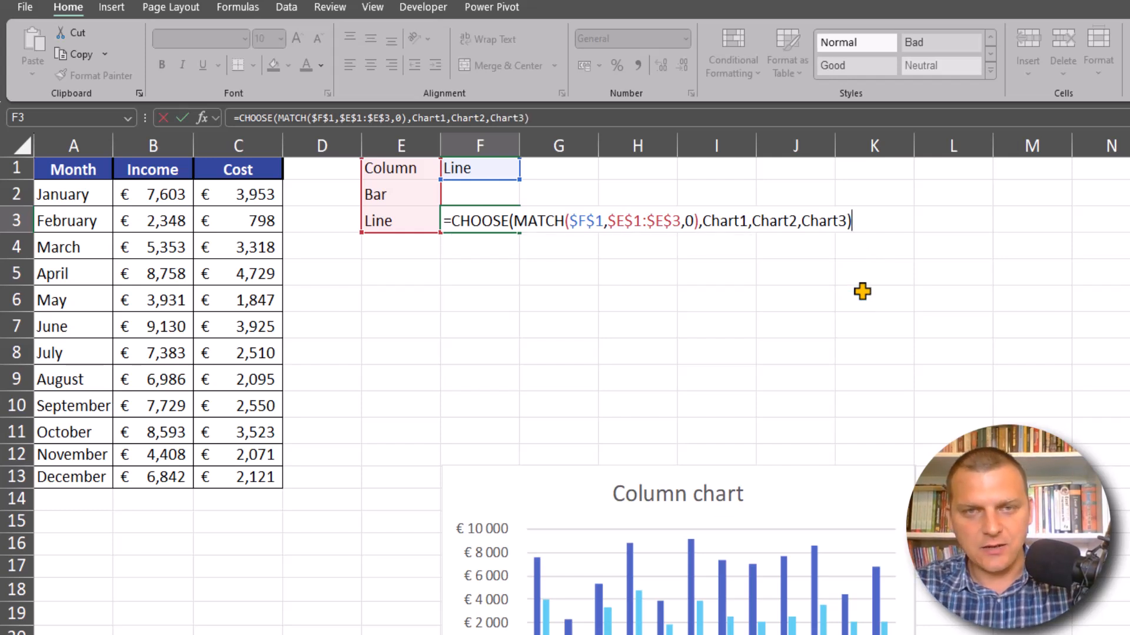
key(Return)
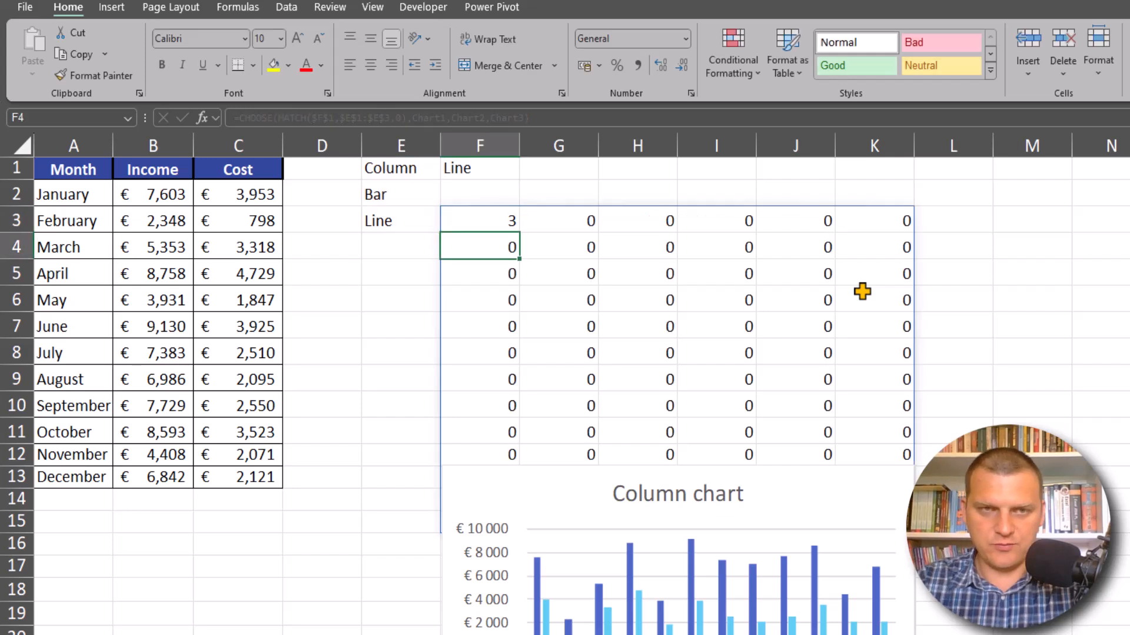
Test the F3 formula by switching the selection in F1 to Bar and finally to Column.
click(474, 216)
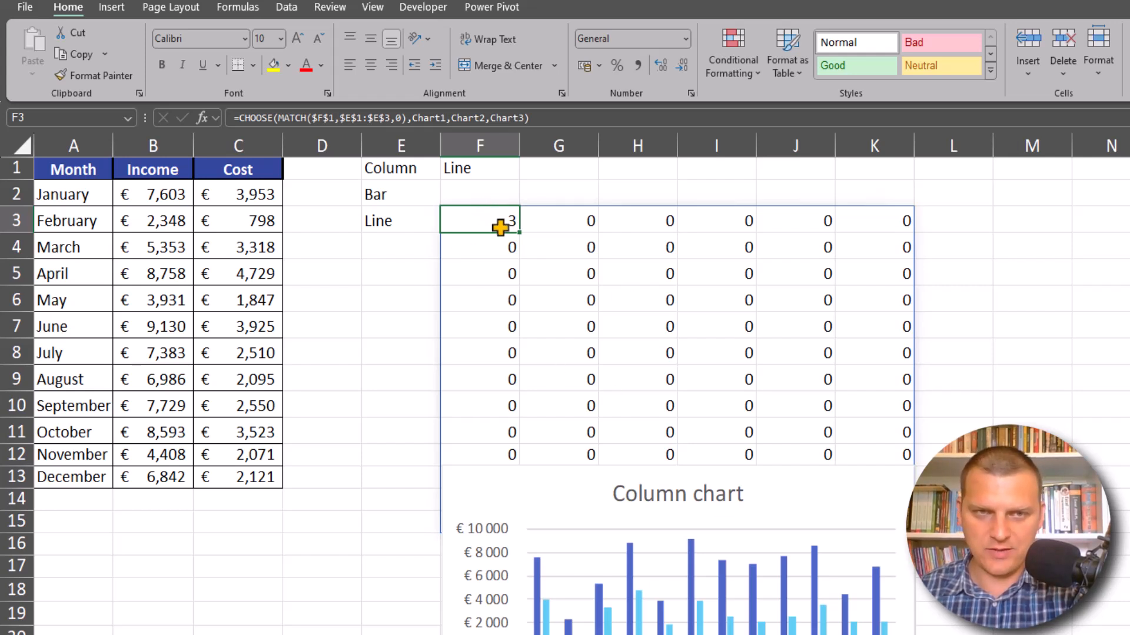
click(478, 169)
click(527, 171)
click(496, 204)
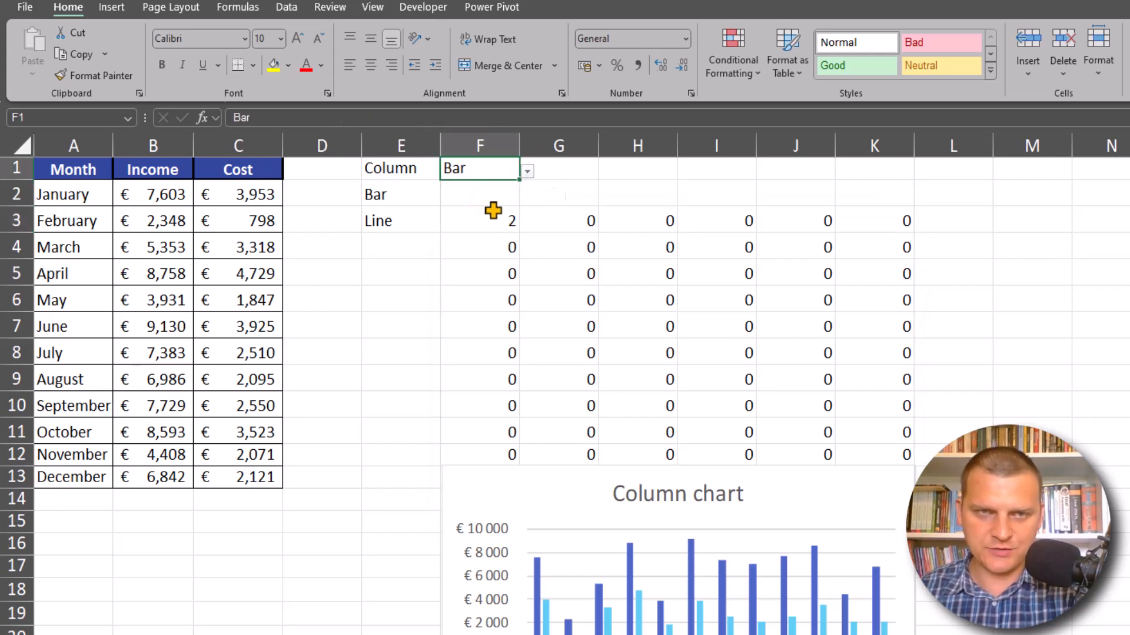
click(527, 171)
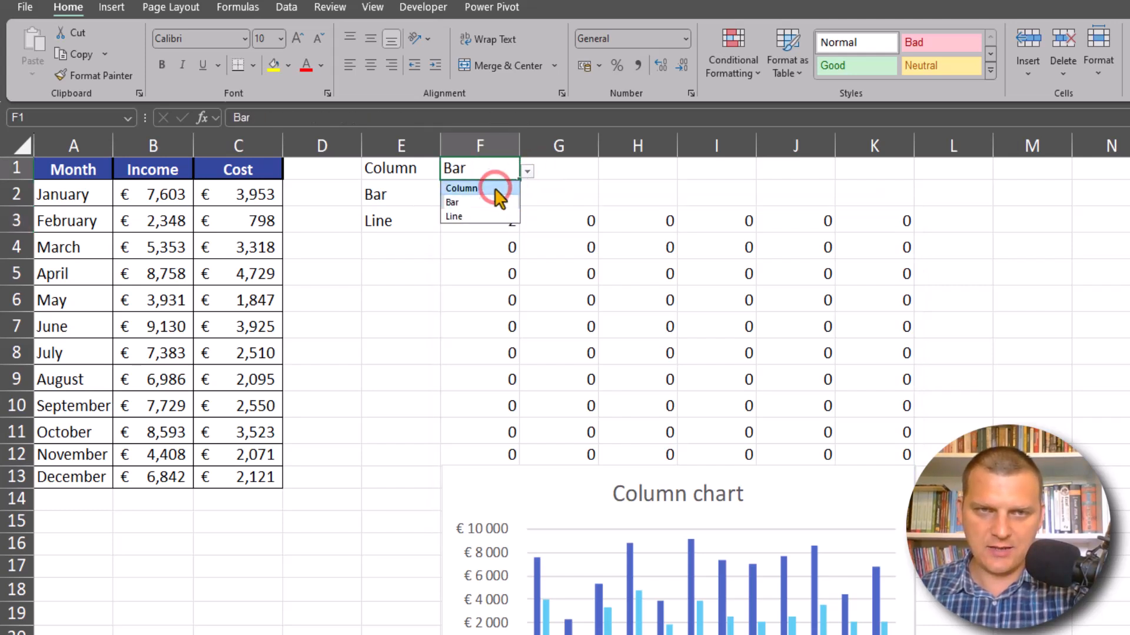
click(493, 188)
Copy the full text of the CHOOSE formula from F3, leaving the cell unchanged.
click(497, 222)
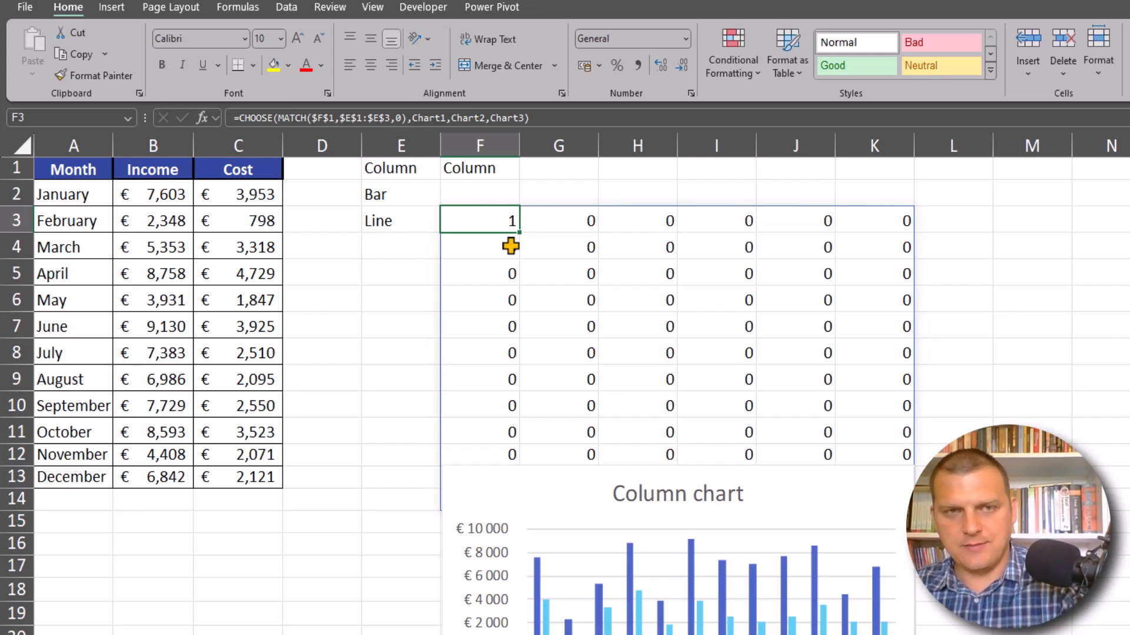
key(F2)
drag(877, 222, 443, 222)
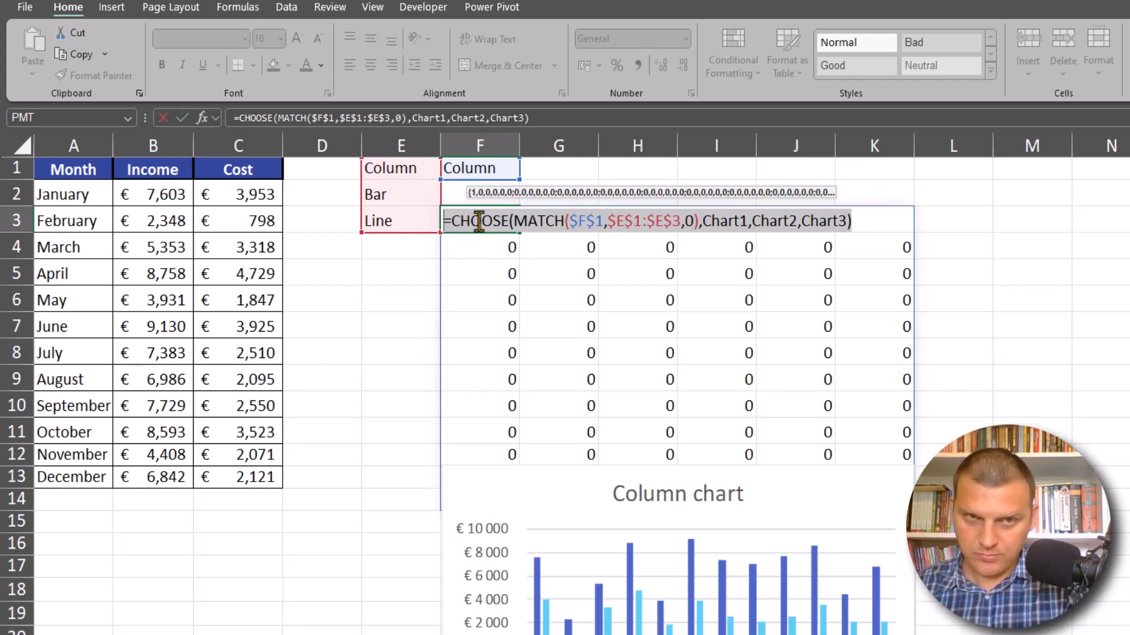
key(ctrl+c)
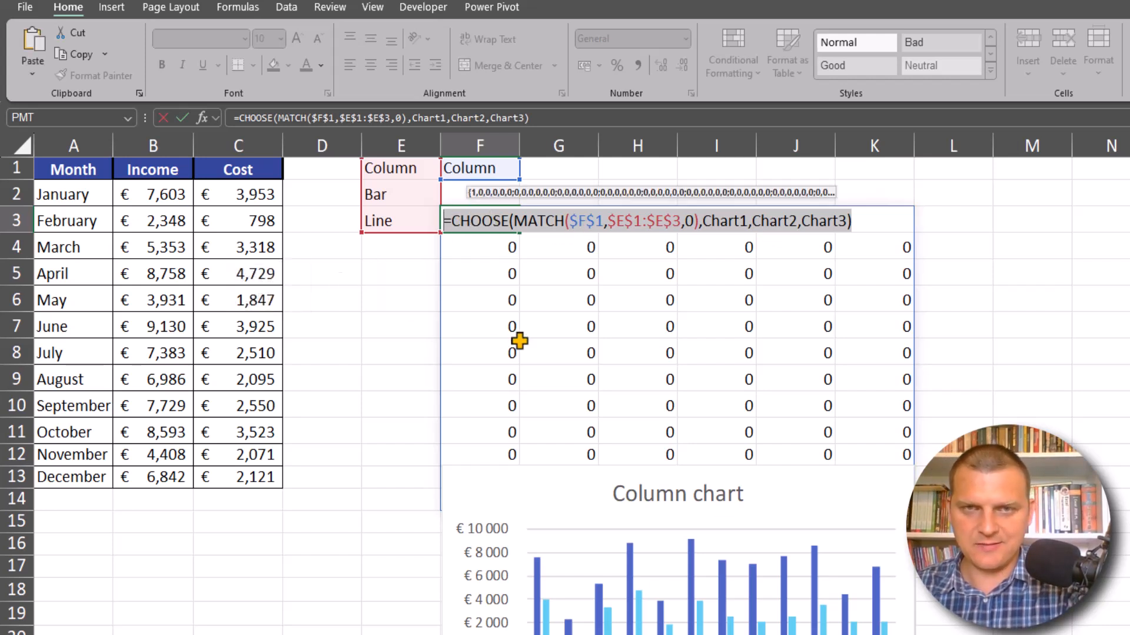
key(Escape)
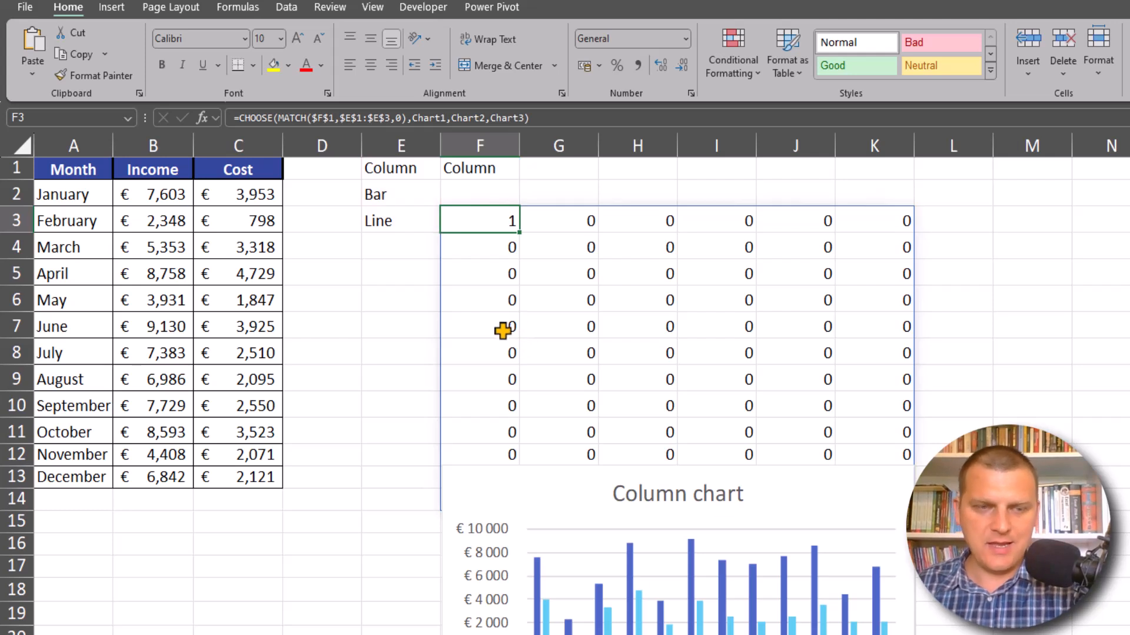
Define a workbook-scoped name Chart that refers to the copied formula =CHOOSE(MATCH($F$1,$E$1:$E$3,0),Chart1,Chart2,Chart3).
key(ctrl+F3)
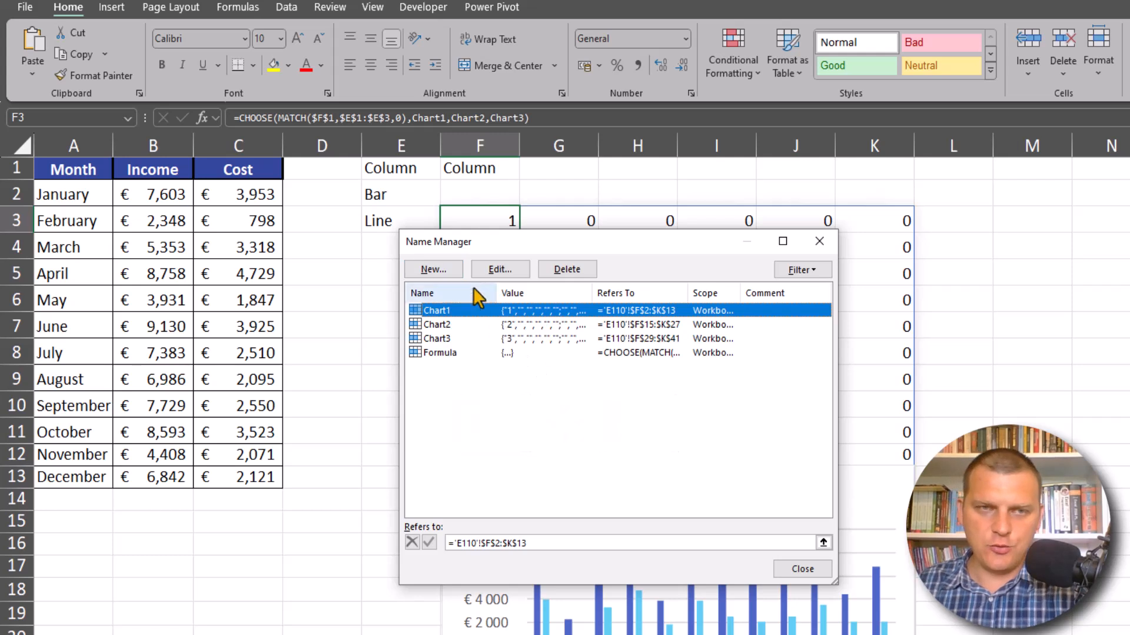
click(434, 270)
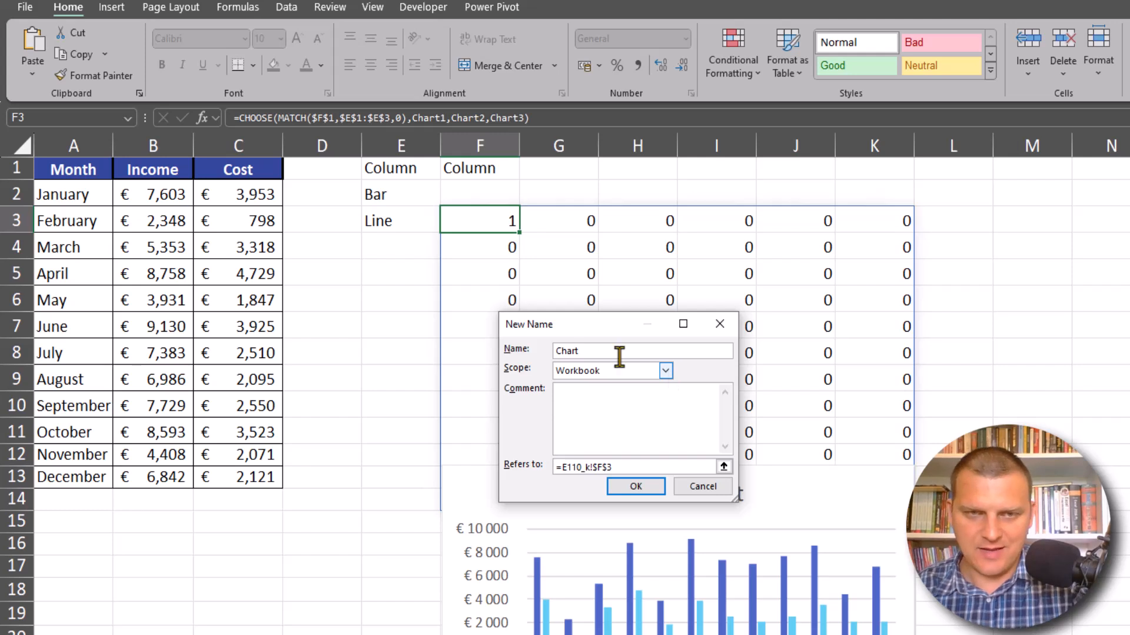
drag(619, 468, 549, 466)
key(BackSpace)
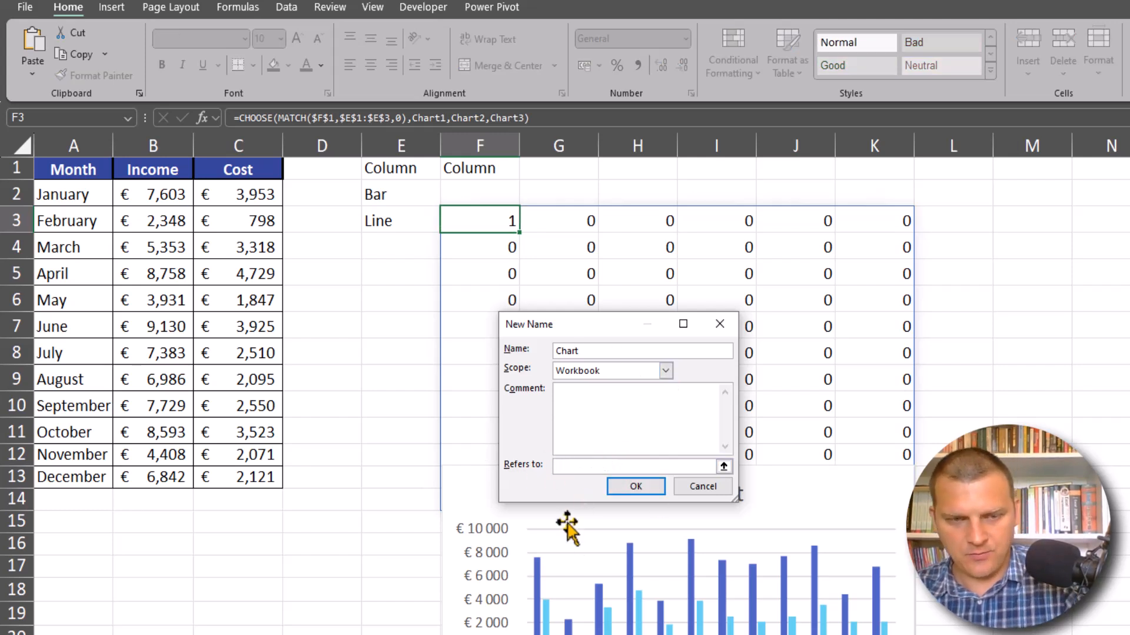
key(ctrl+v)
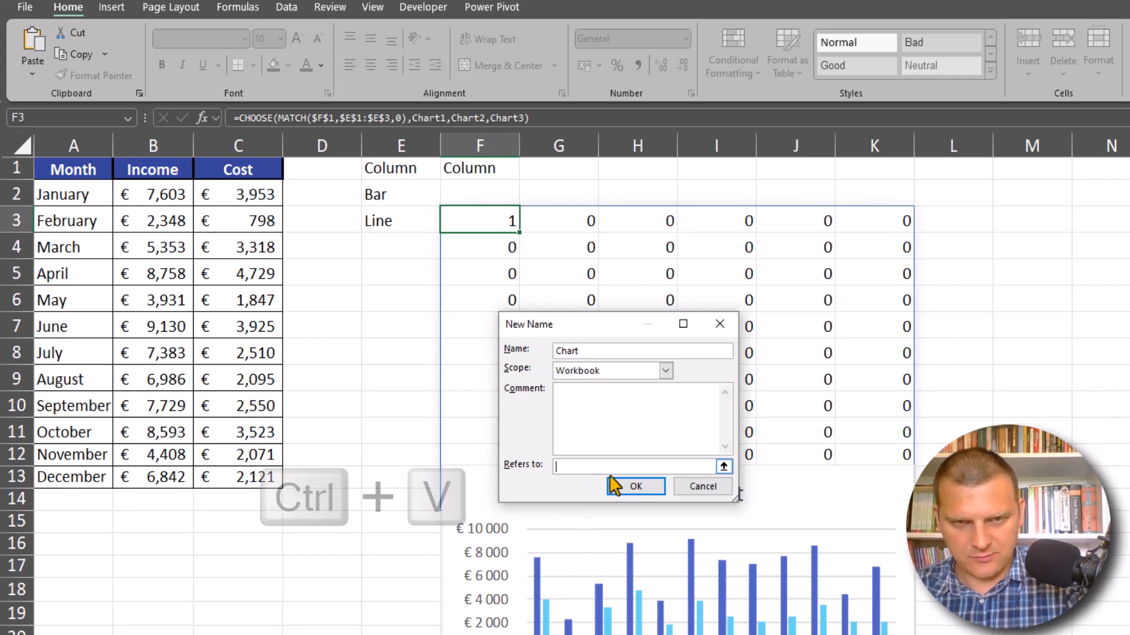
key(ctrl+v)
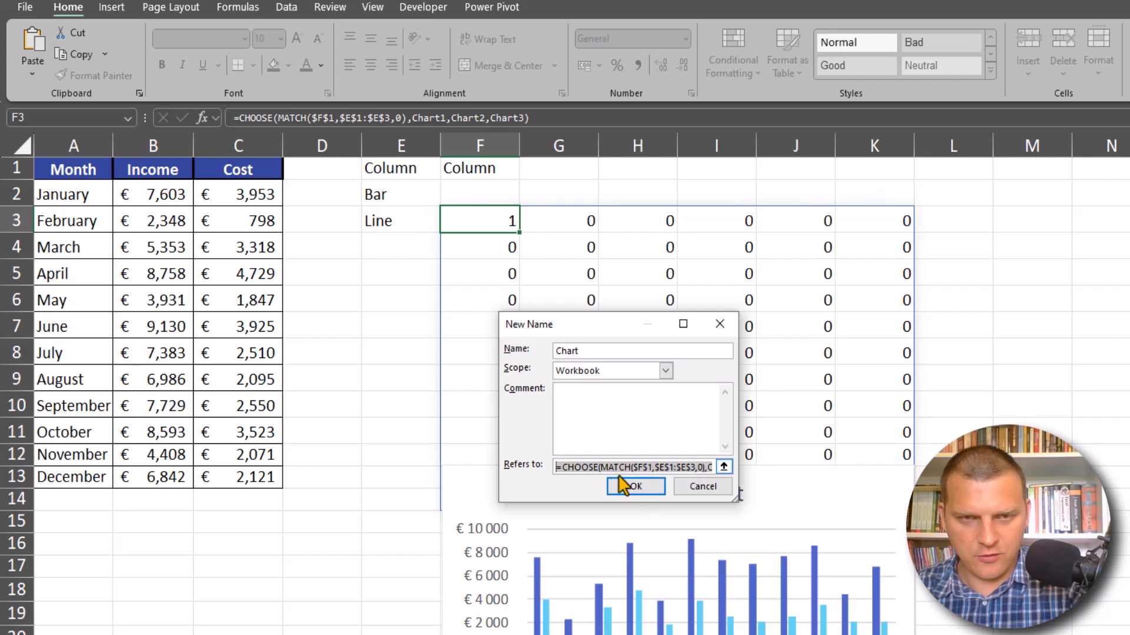
click(636, 488)
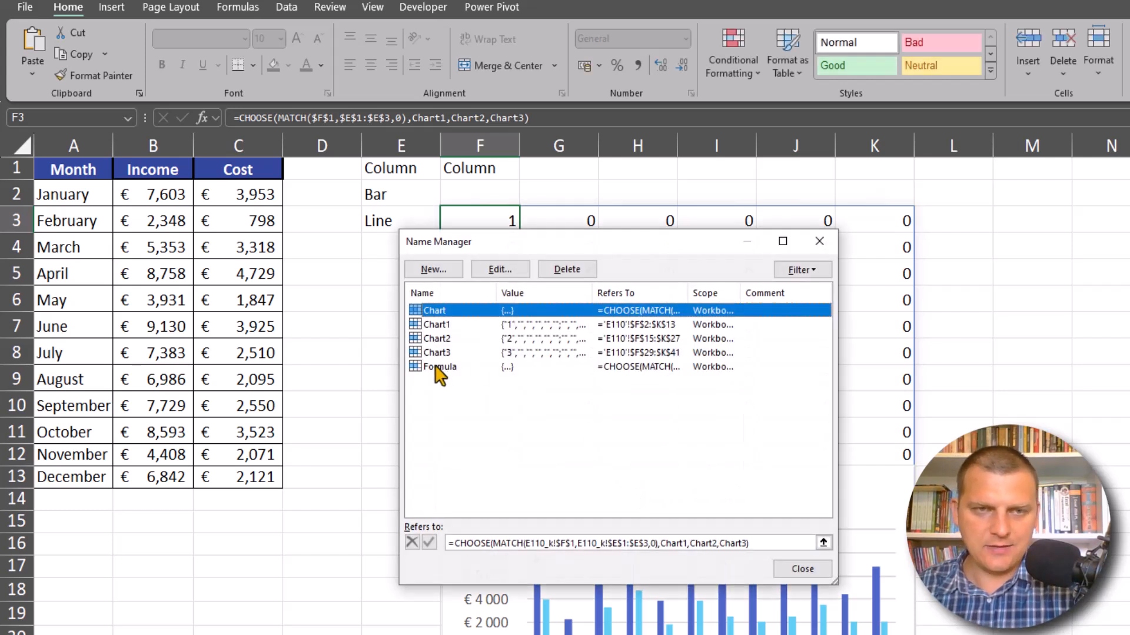
click(799, 572)
Move the linked chart picture up so it starts at row 4 beside the data, and change its reference to =Chart.
click(575, 506)
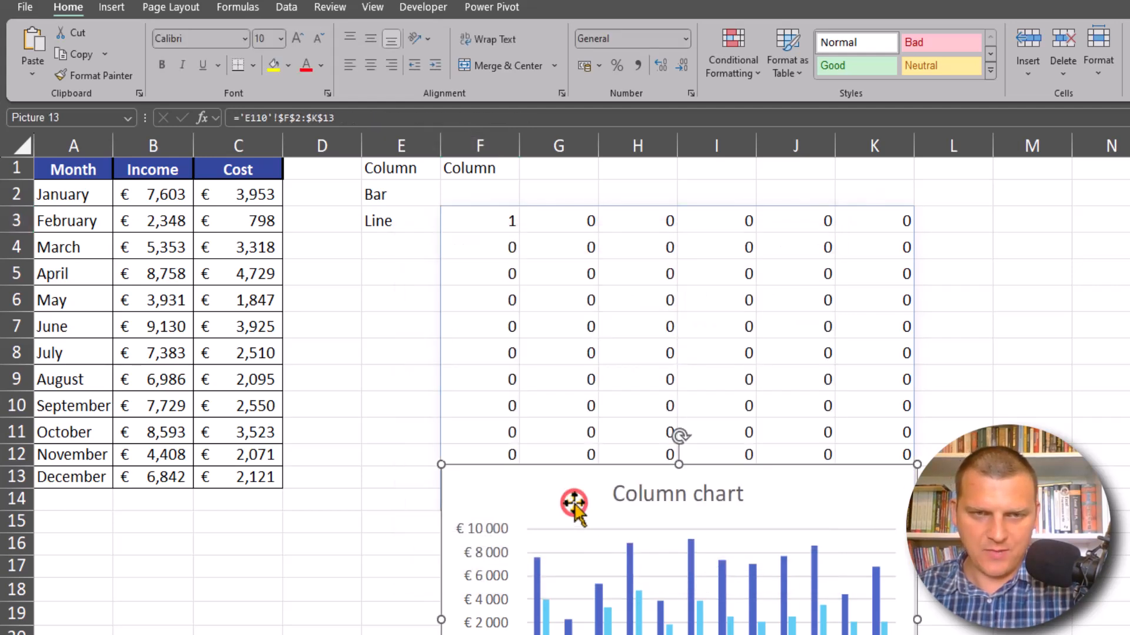
drag(557, 496, 625, 277)
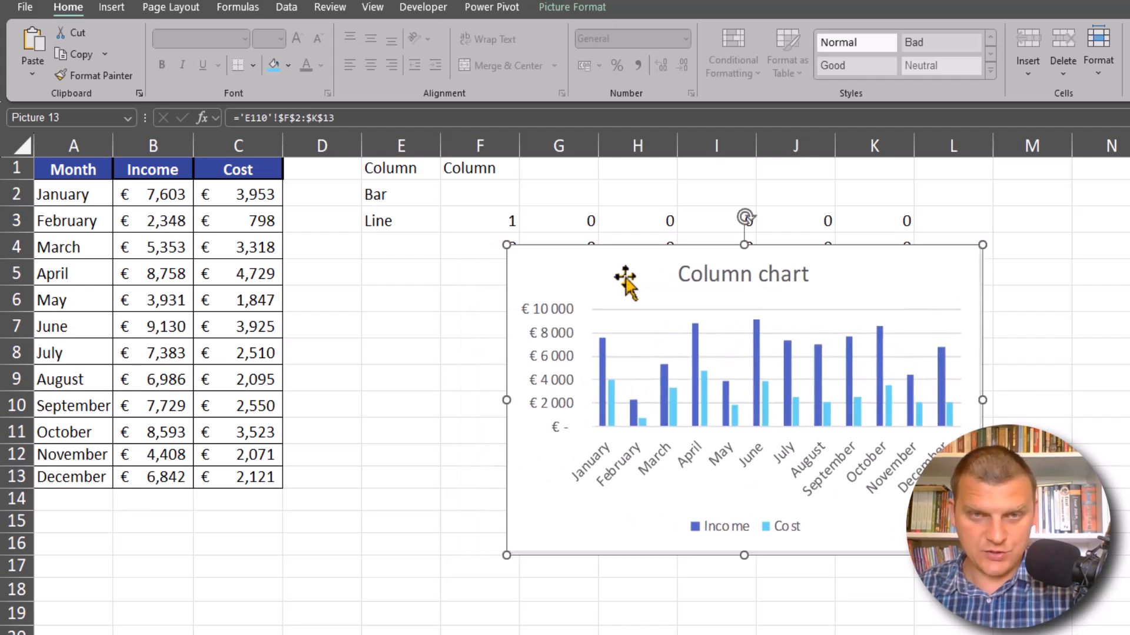
click(370, 118)
drag(239, 116, 429, 114)
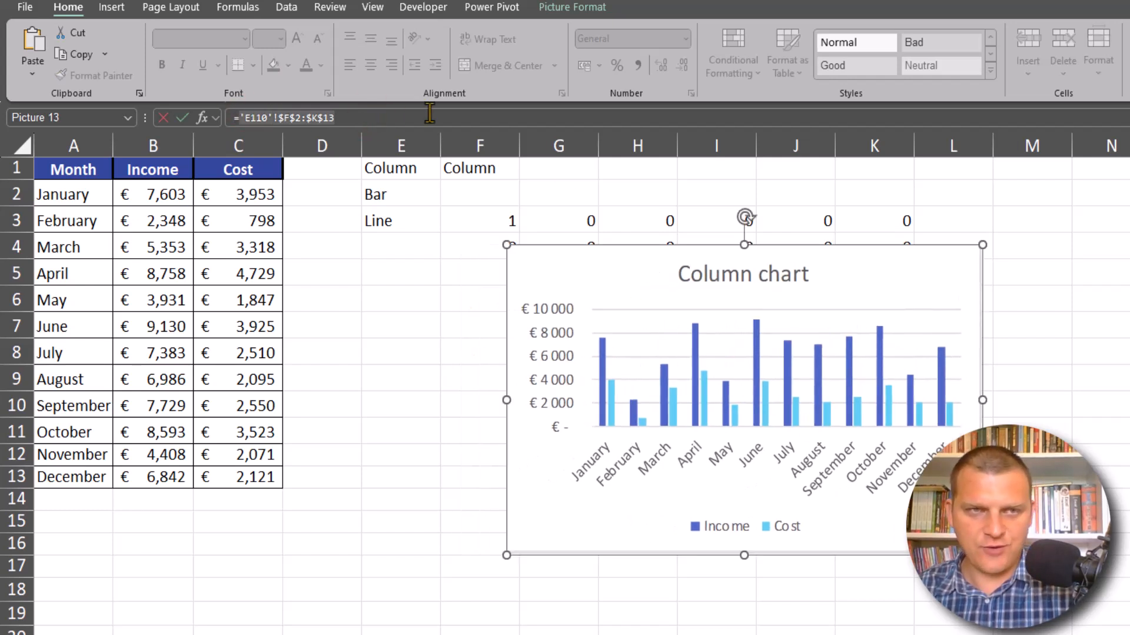
text(Chart)
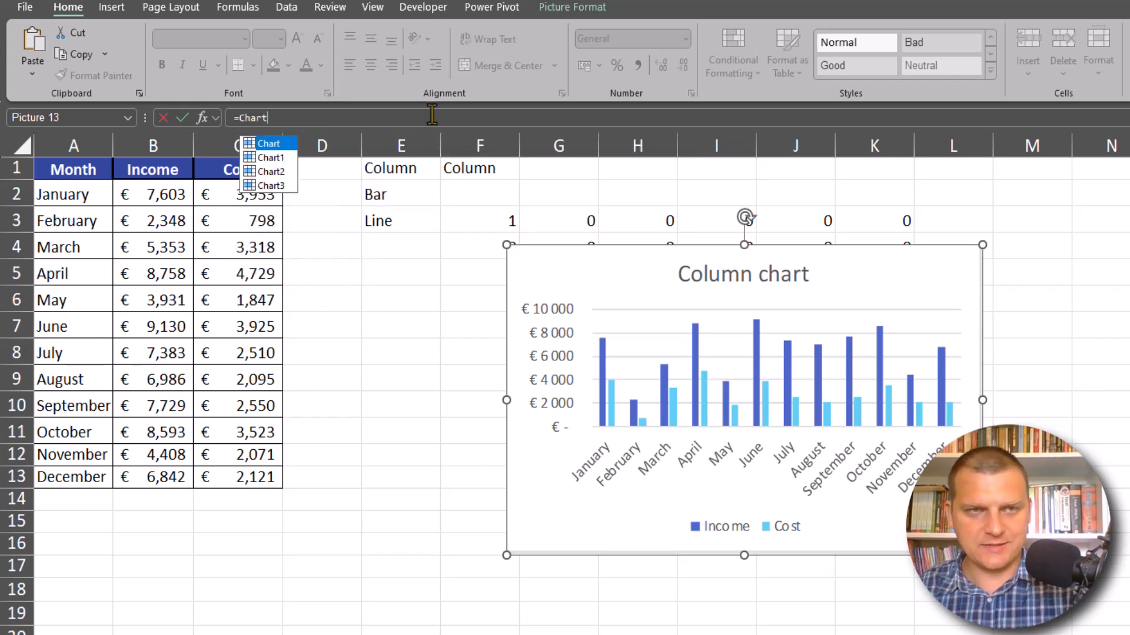
key(Return)
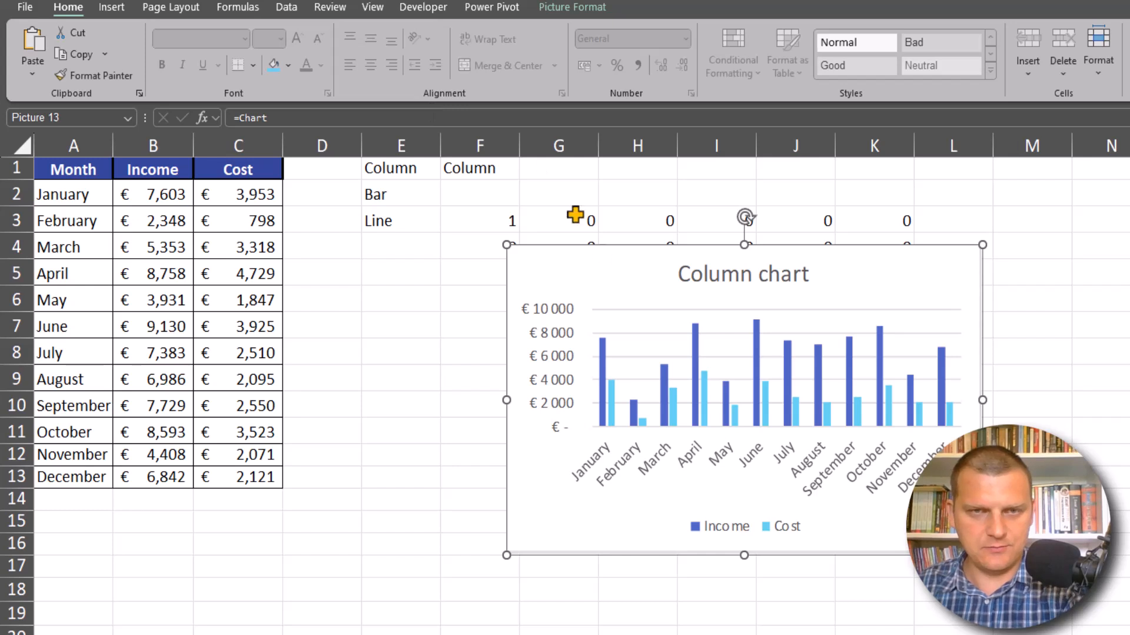
Test the linked picture by switching the selection in F1 to Bar and to Line, and check the formula cell F3.
click(475, 171)
click(528, 171)
click(478, 203)
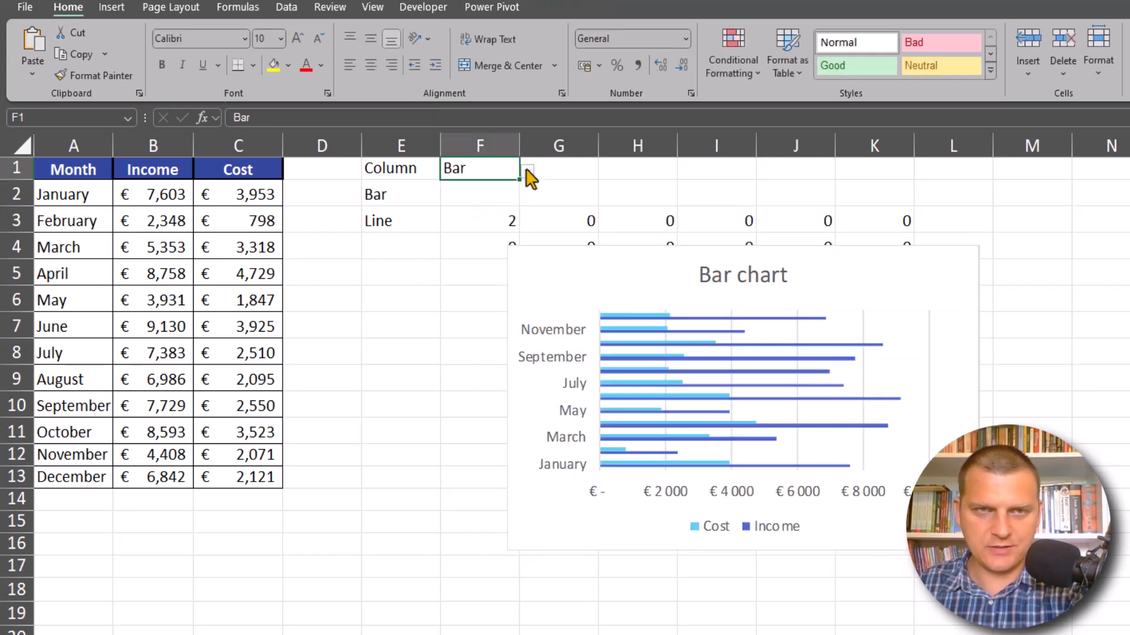
click(526, 171)
click(488, 216)
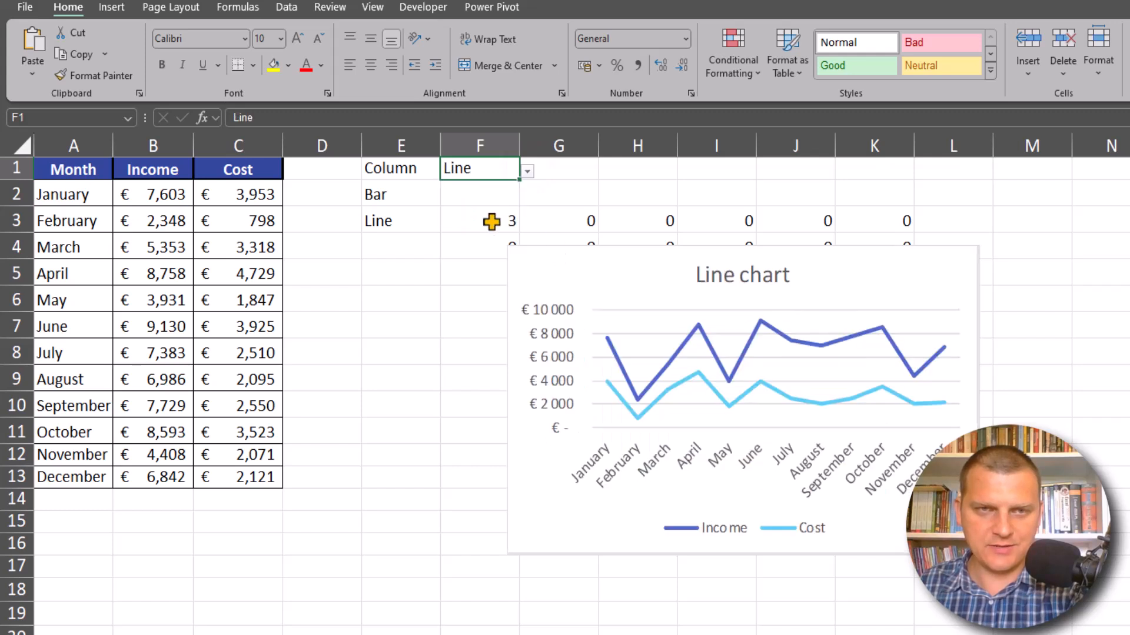
click(491, 221)
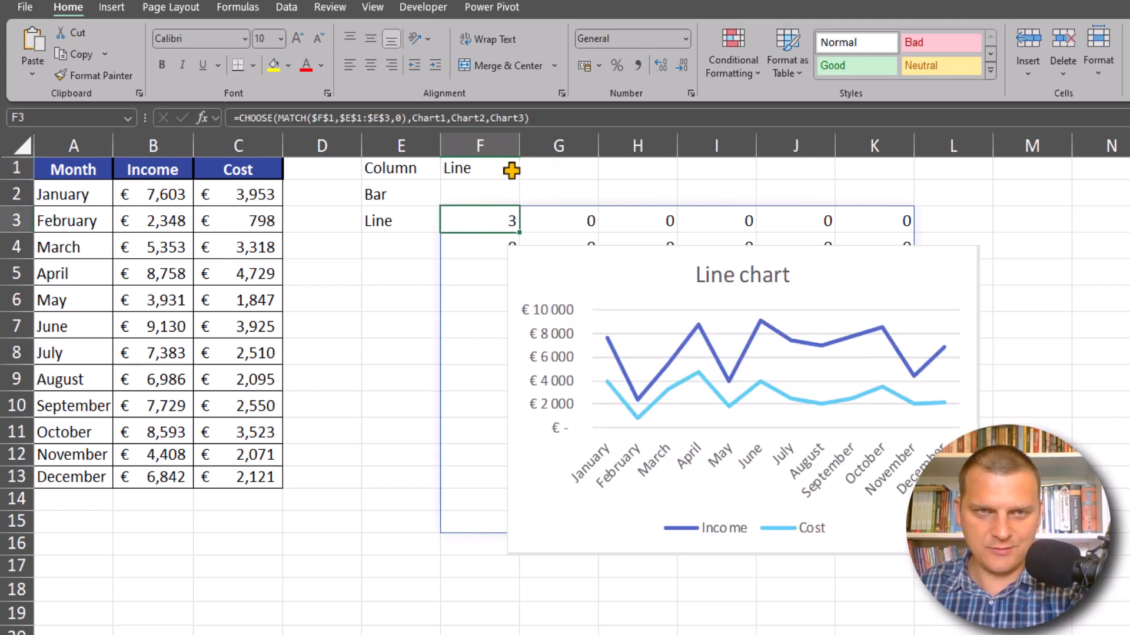
Switch the selection in F1 back to Bar and finally to Column, and select the linked picture to check its reference.
click(512, 170)
click(526, 171)
click(518, 202)
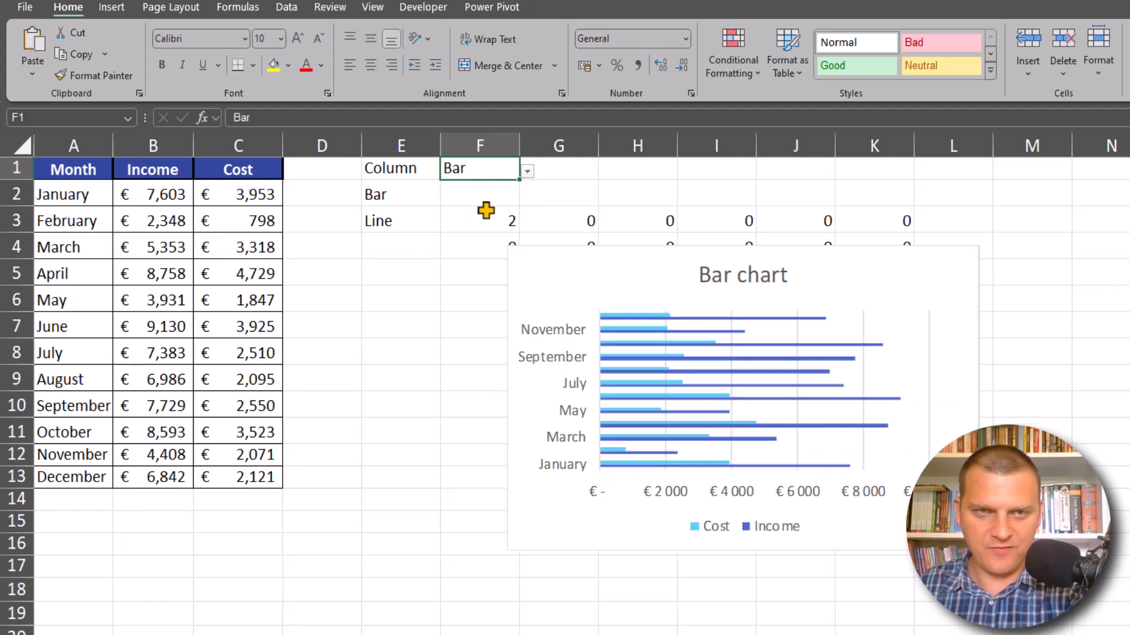
click(525, 171)
click(506, 186)
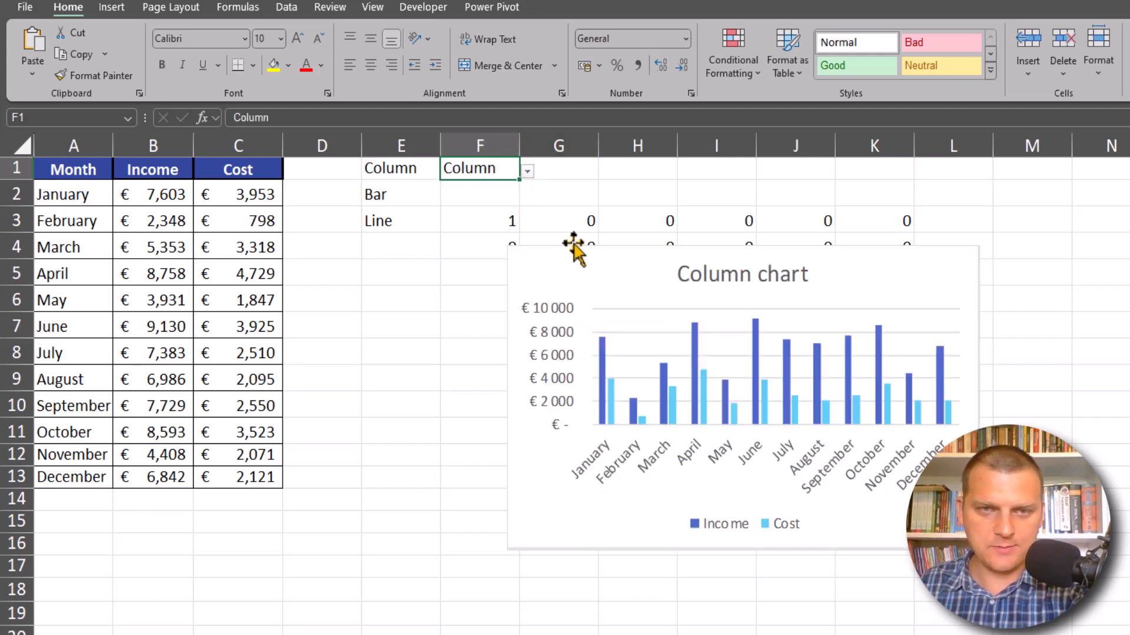
click(569, 244)
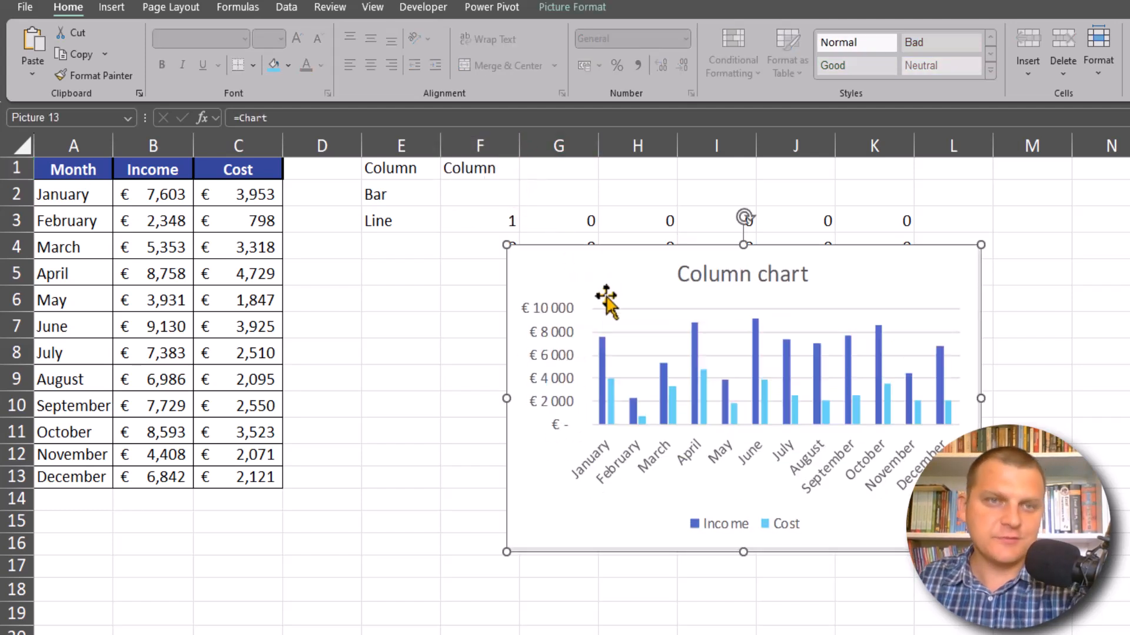